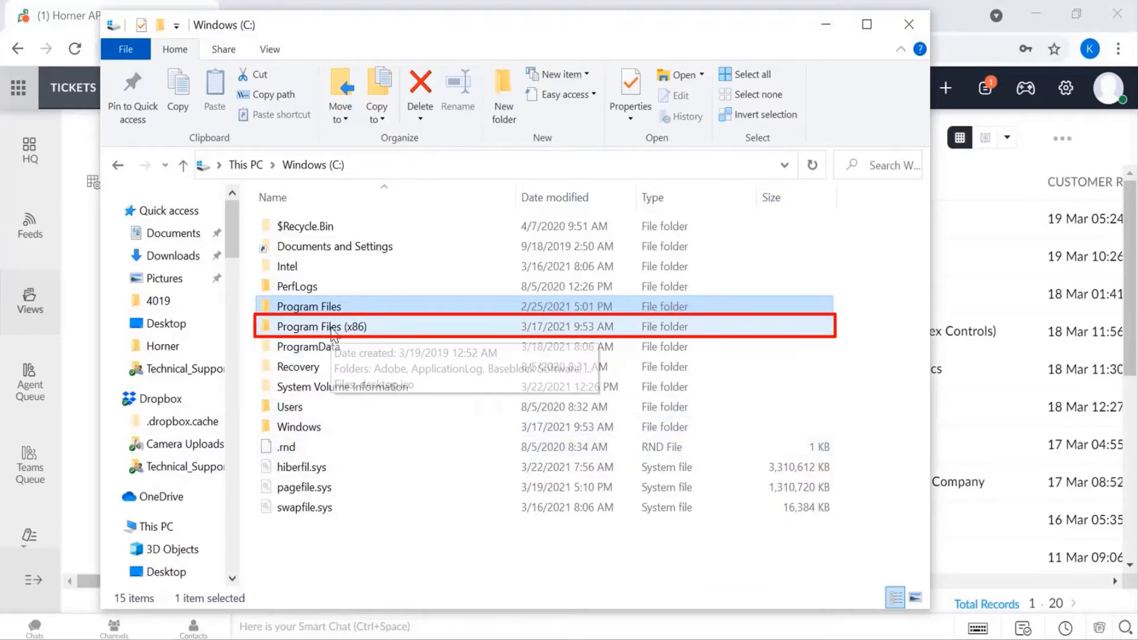
# View the contents of C:\Program Files (x86)\Cscape_9.9SP3.5\EthernetProtocols, and return to the parent folder to select the Protocols folder.
pyautogui.doubleClick(333, 327)
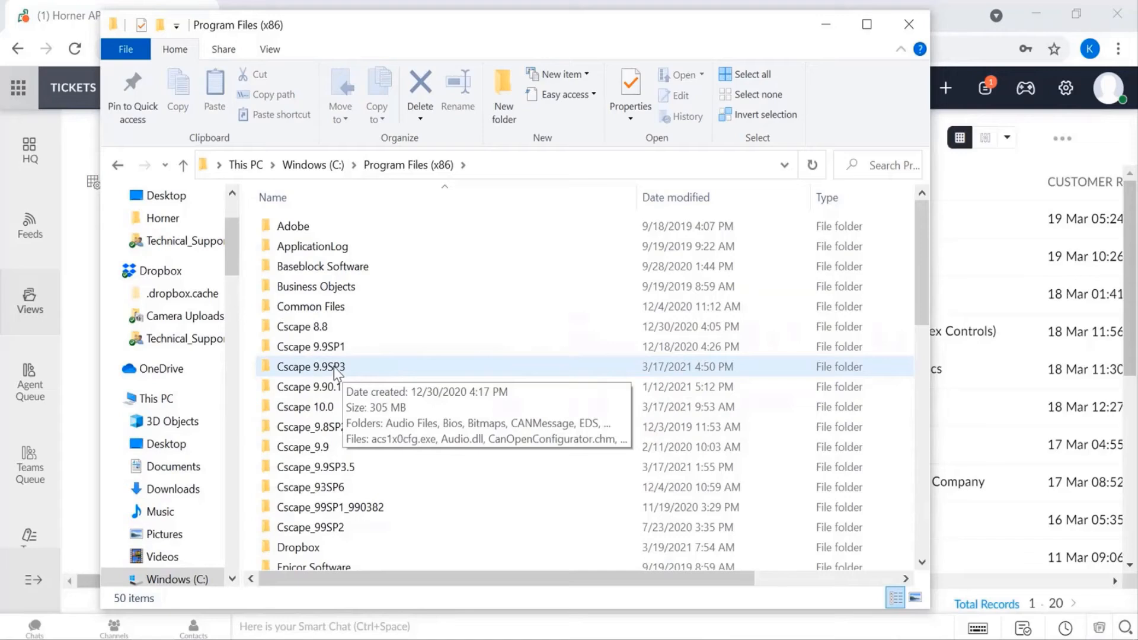
pyautogui.doubleClick(348, 468)
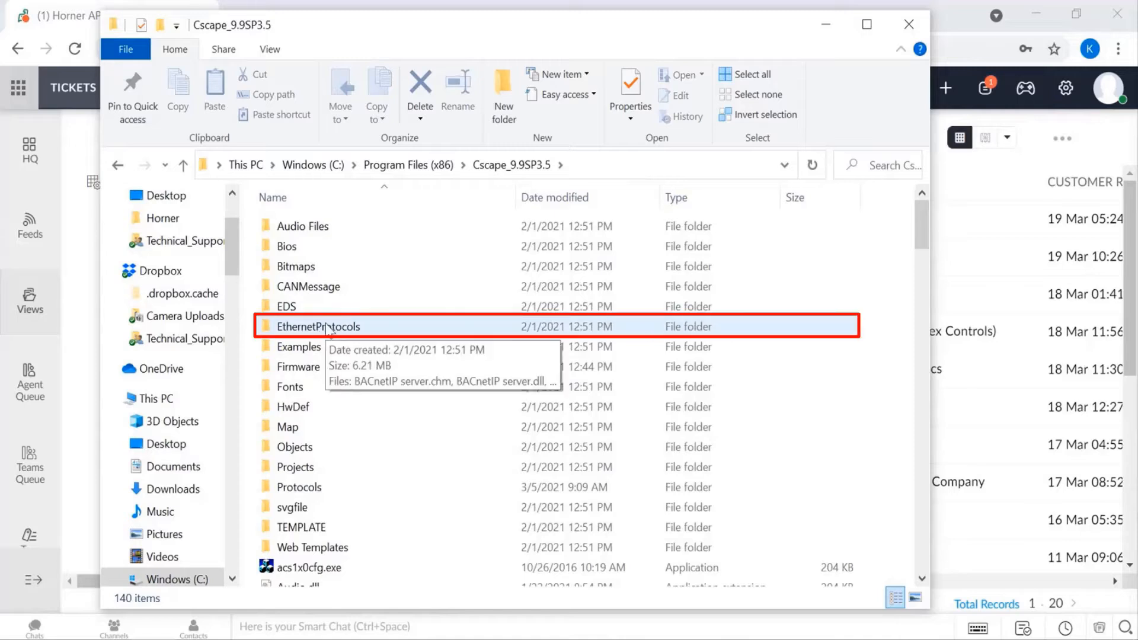
pyautogui.doubleClick(325, 327)
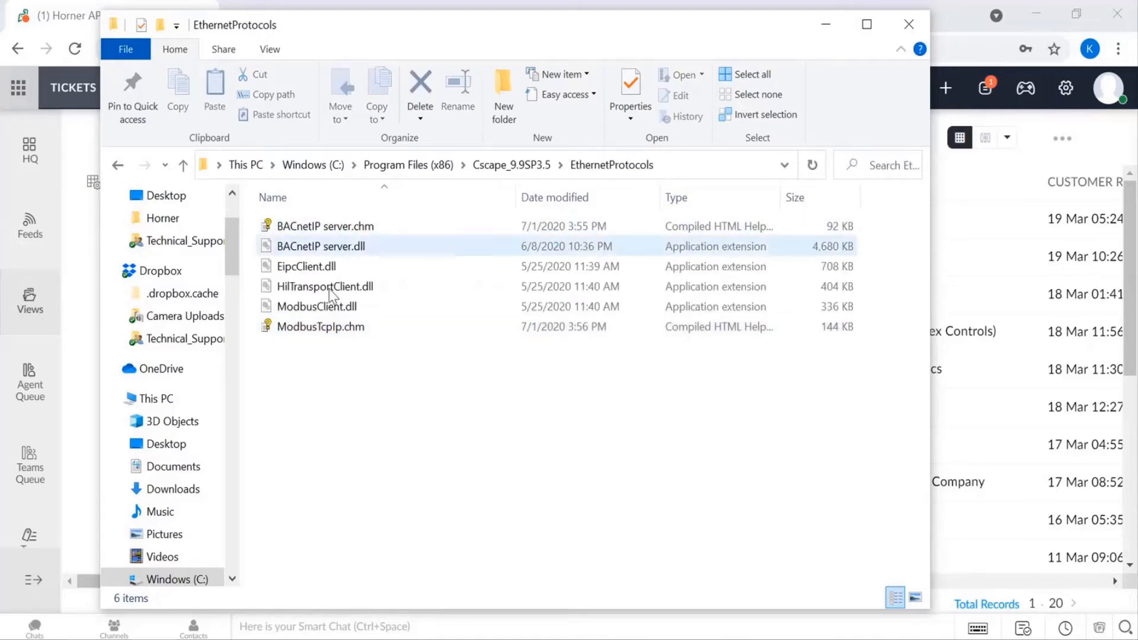
pyautogui.click(533, 167)
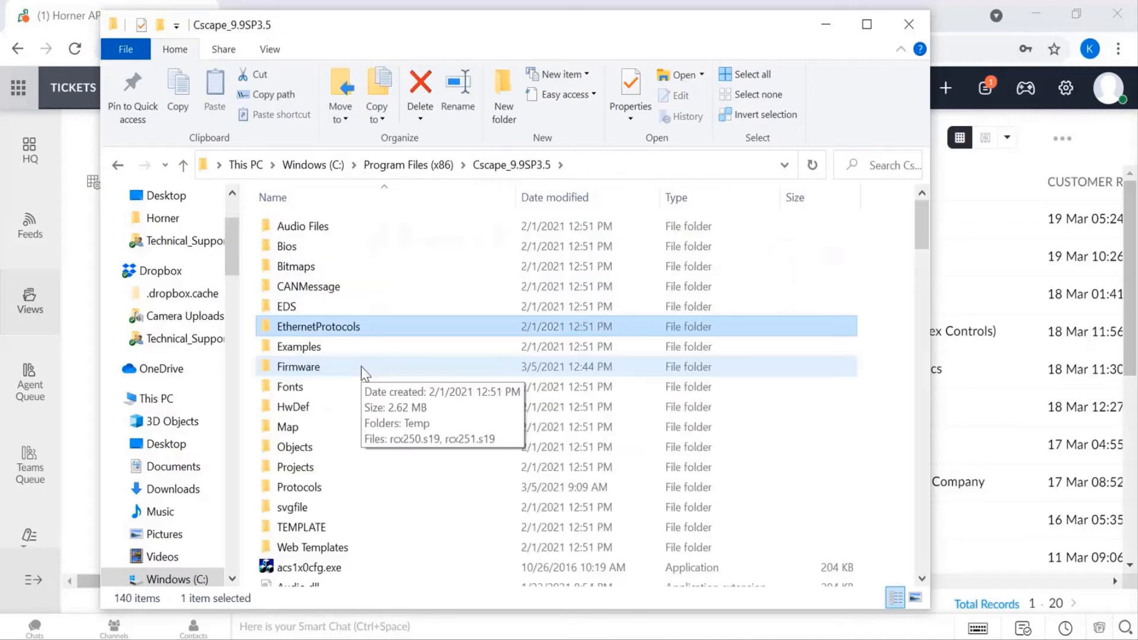
pyautogui.click(331, 488)
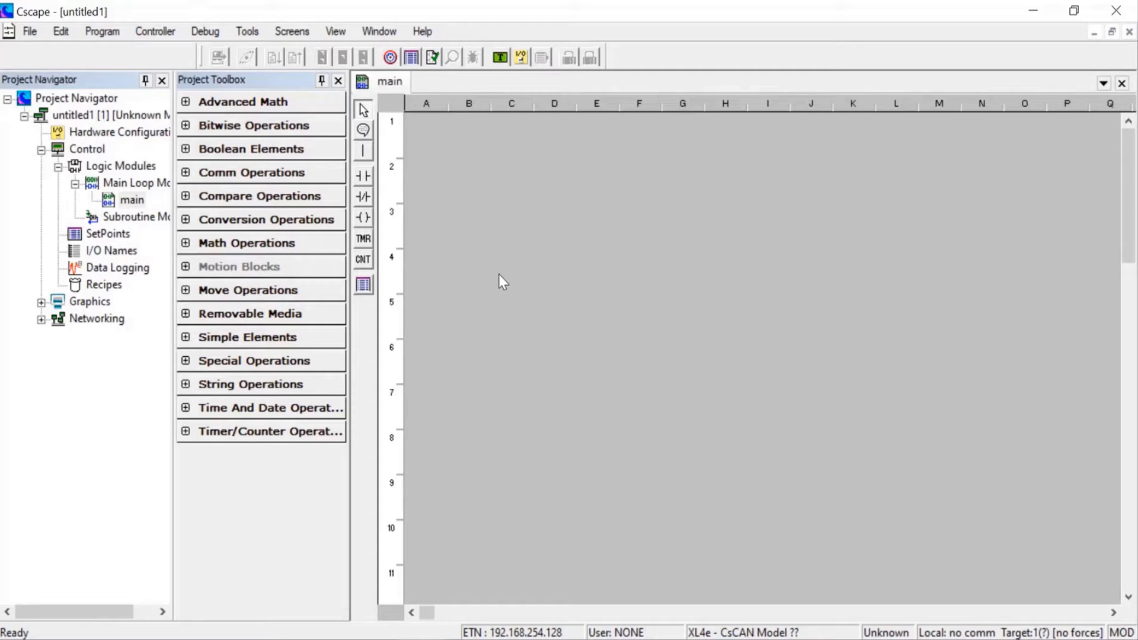
# Assign Modbus Client v 4.05 as the ETN1/1 downloadable protocol for LAN1 in the hardware configuration and accept it.
pyautogui.click(172, 34)
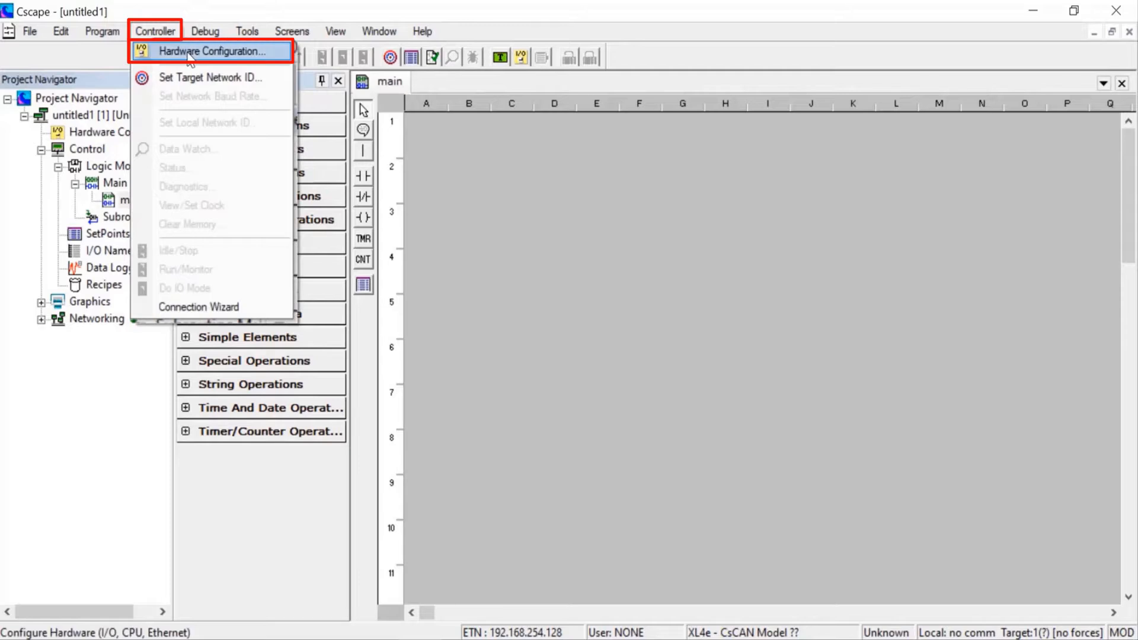
pyautogui.click(188, 51)
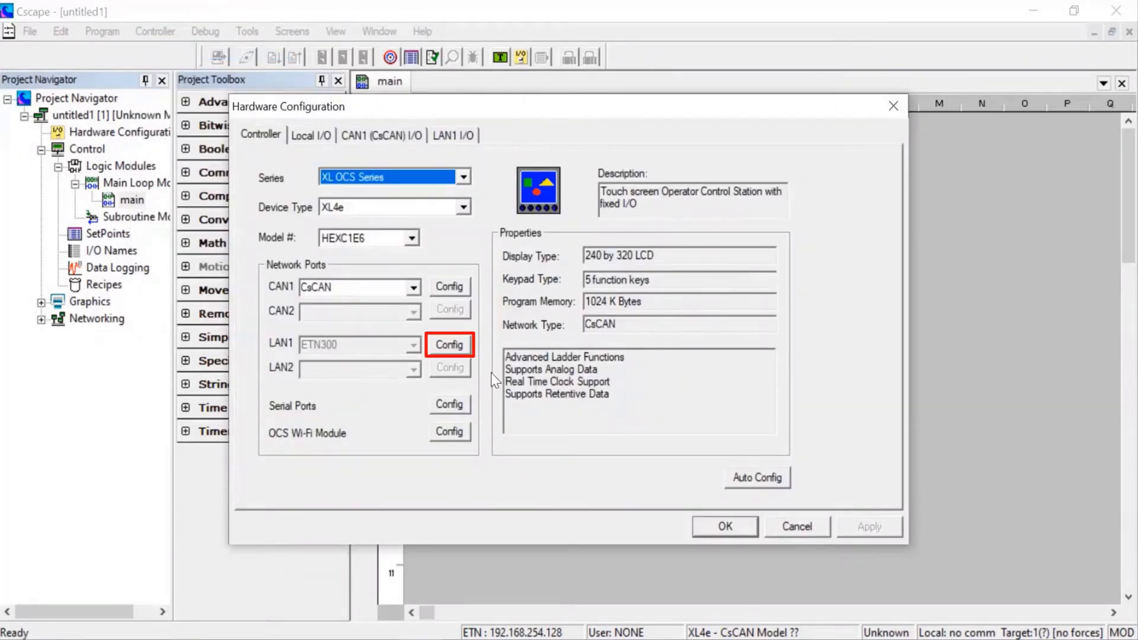
pyautogui.click(461, 346)
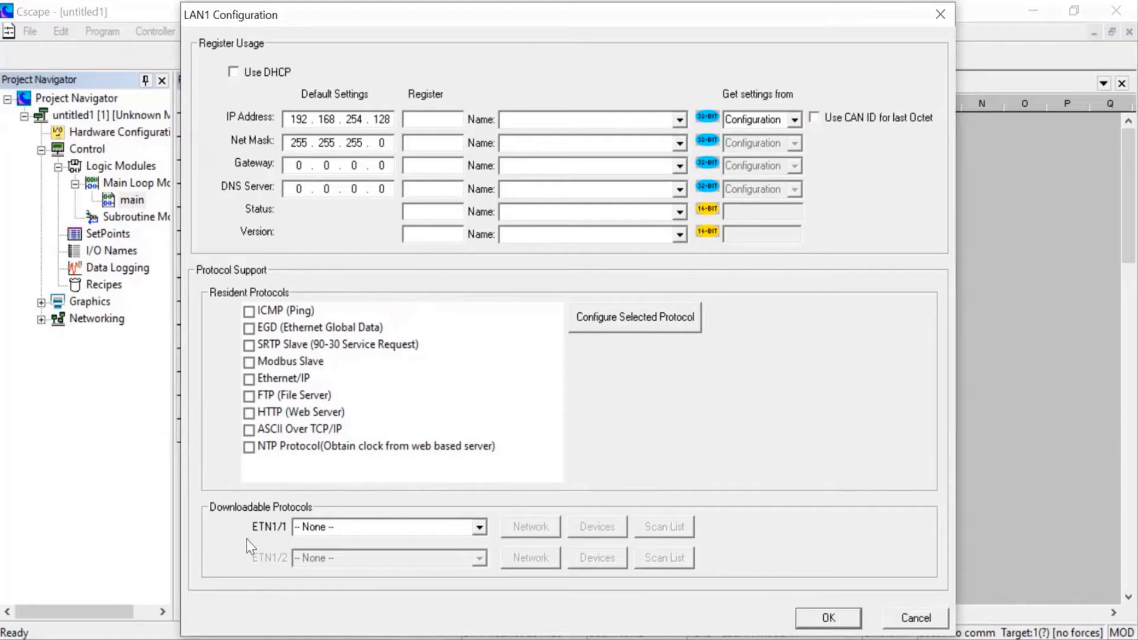
pyautogui.click(480, 529)
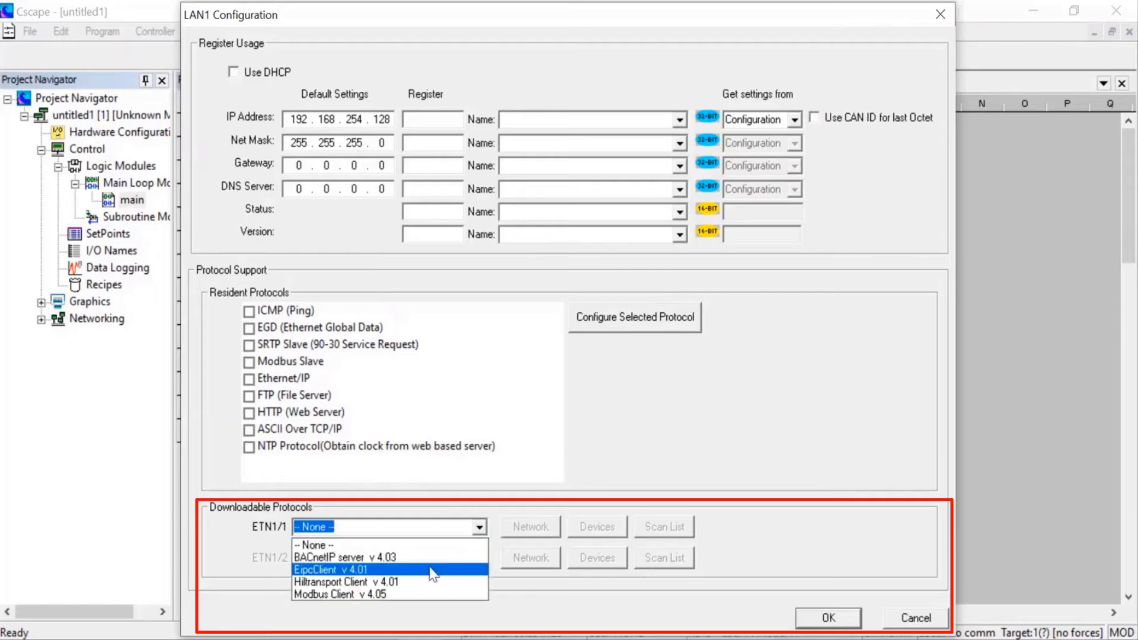
pyautogui.click(402, 593)
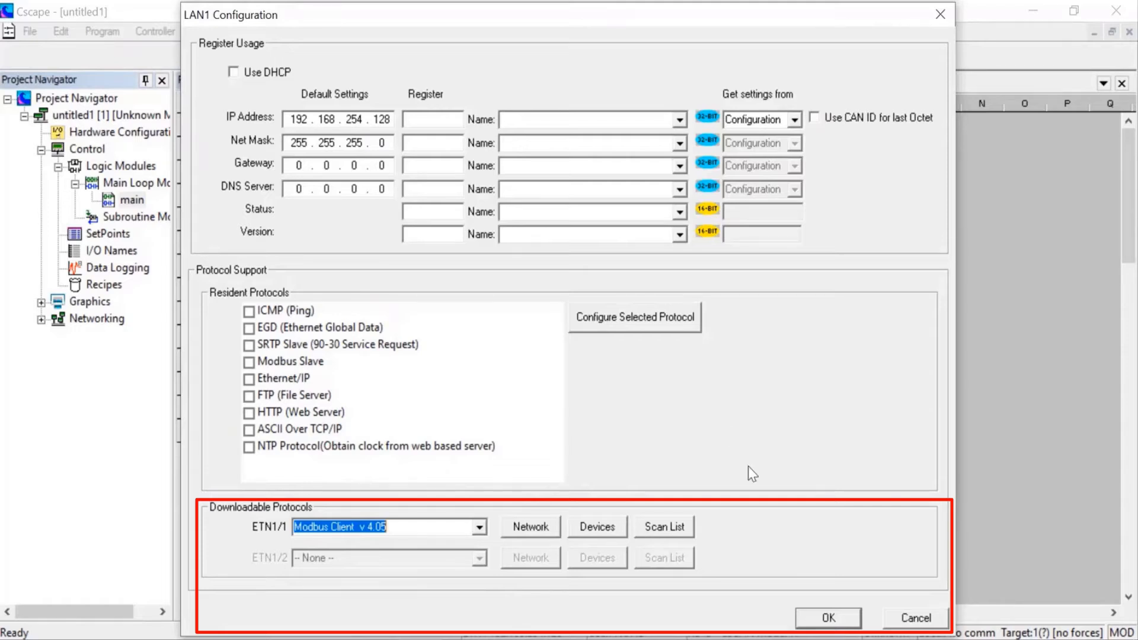
pyautogui.click(845, 618)
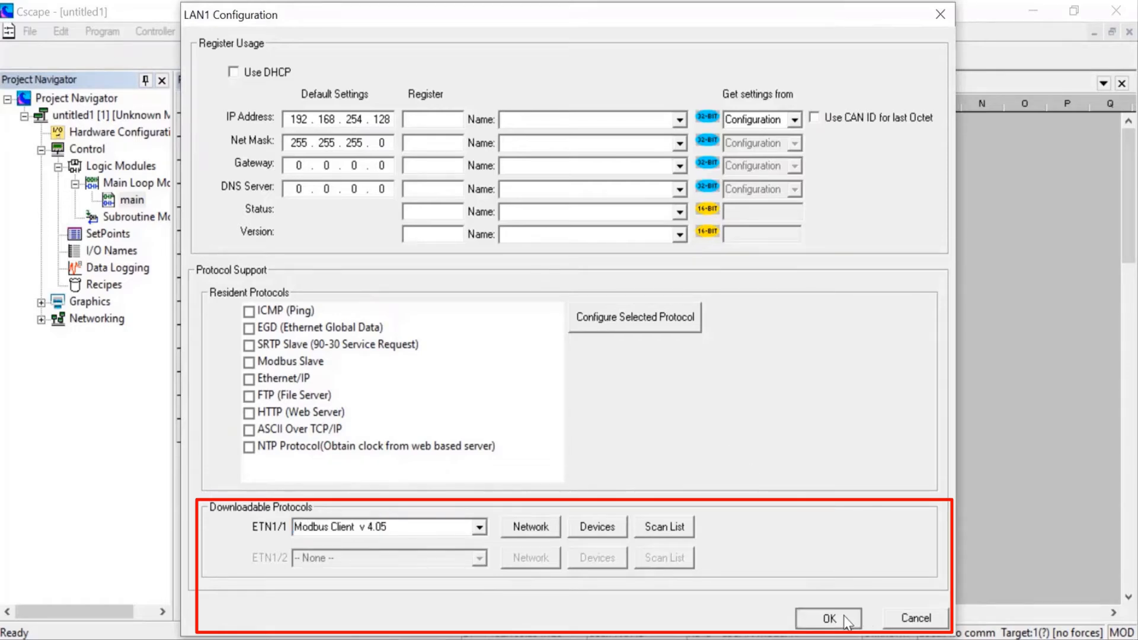
pyautogui.click(732, 528)
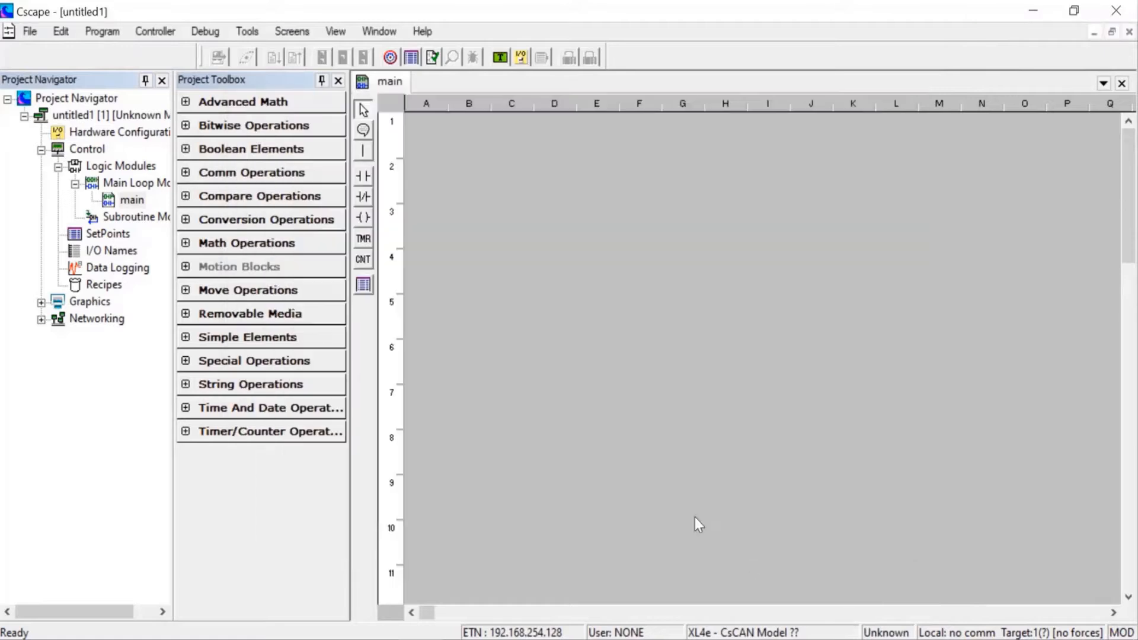
# Open the network configuration of the ETN1/1 Modbus Client in the protocol configuration and keep Modbus Tcp/Ip as the protocol.
pyautogui.click(110, 33)
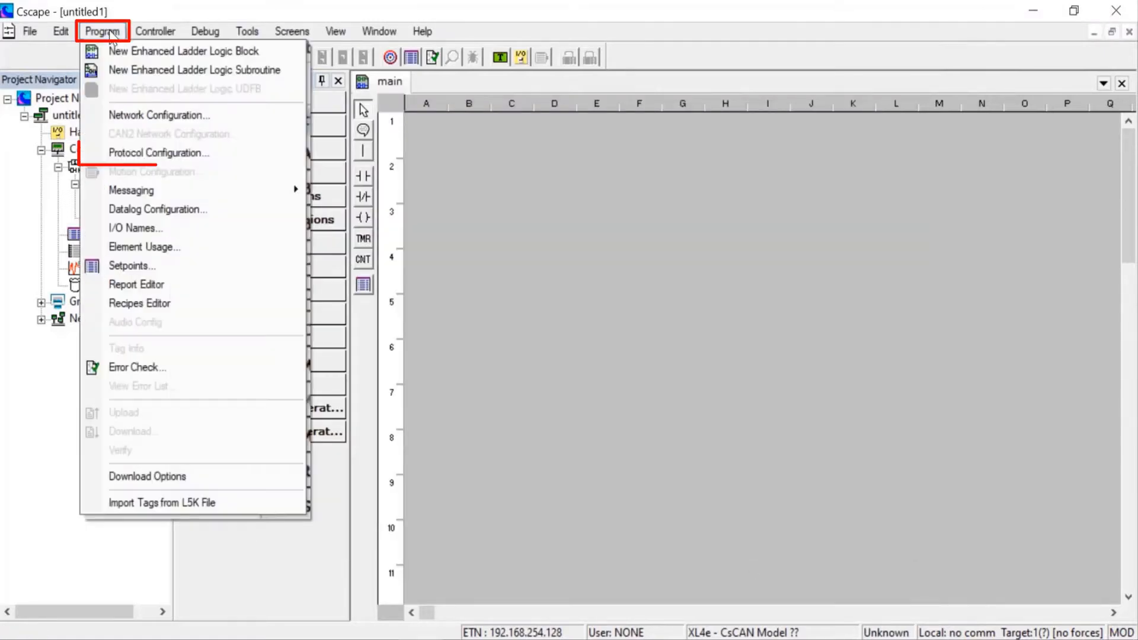
pyautogui.click(174, 153)
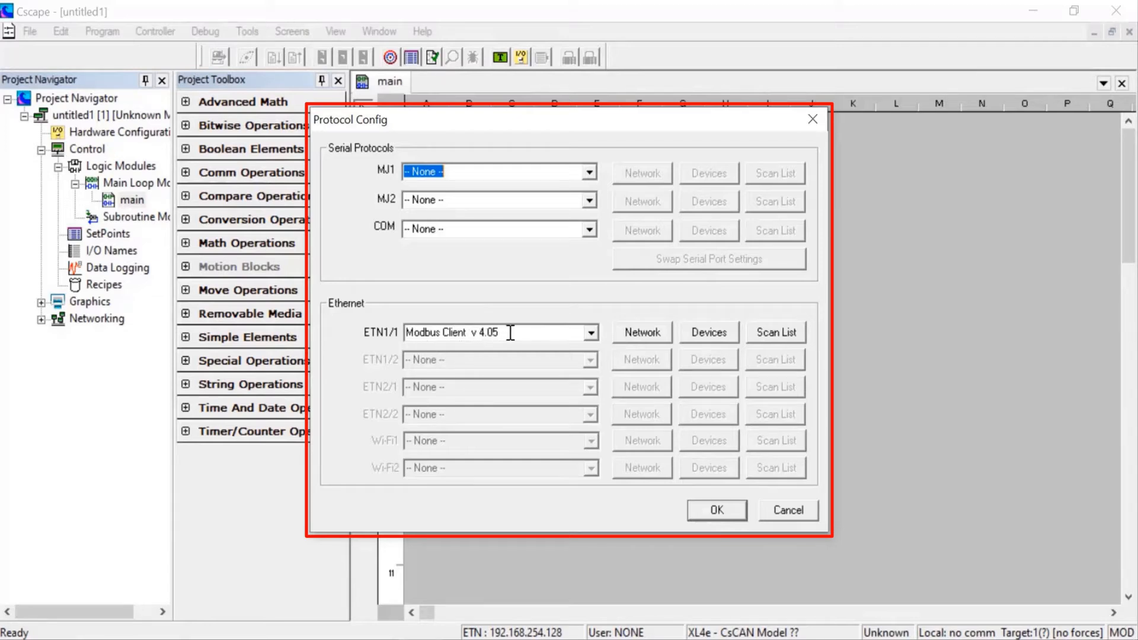
pyautogui.click(647, 336)
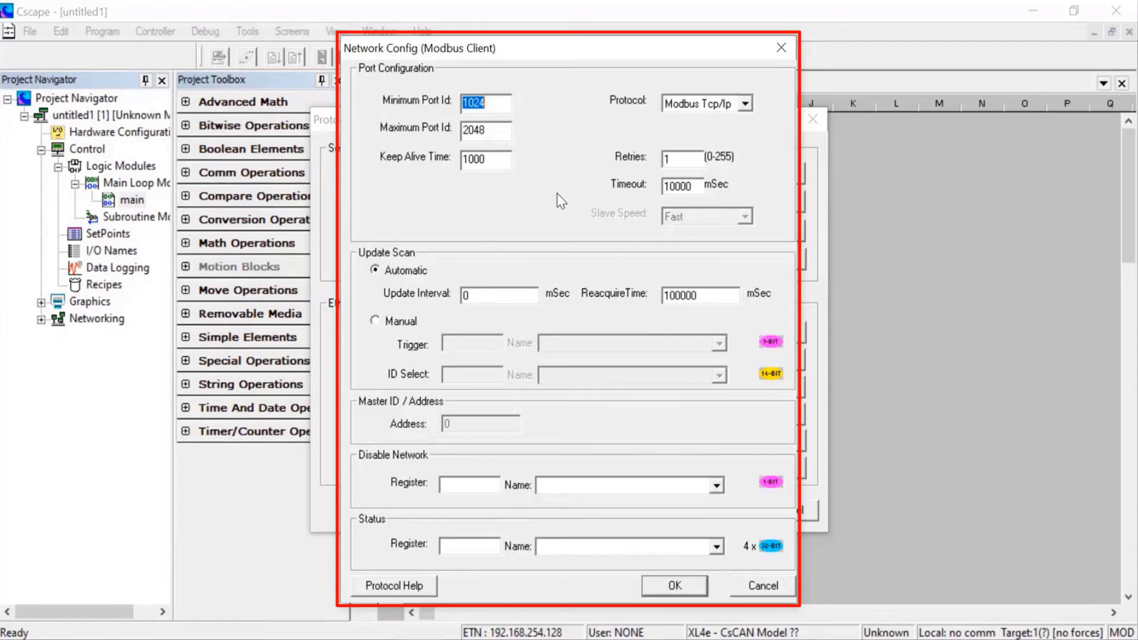
pyautogui.click(744, 108)
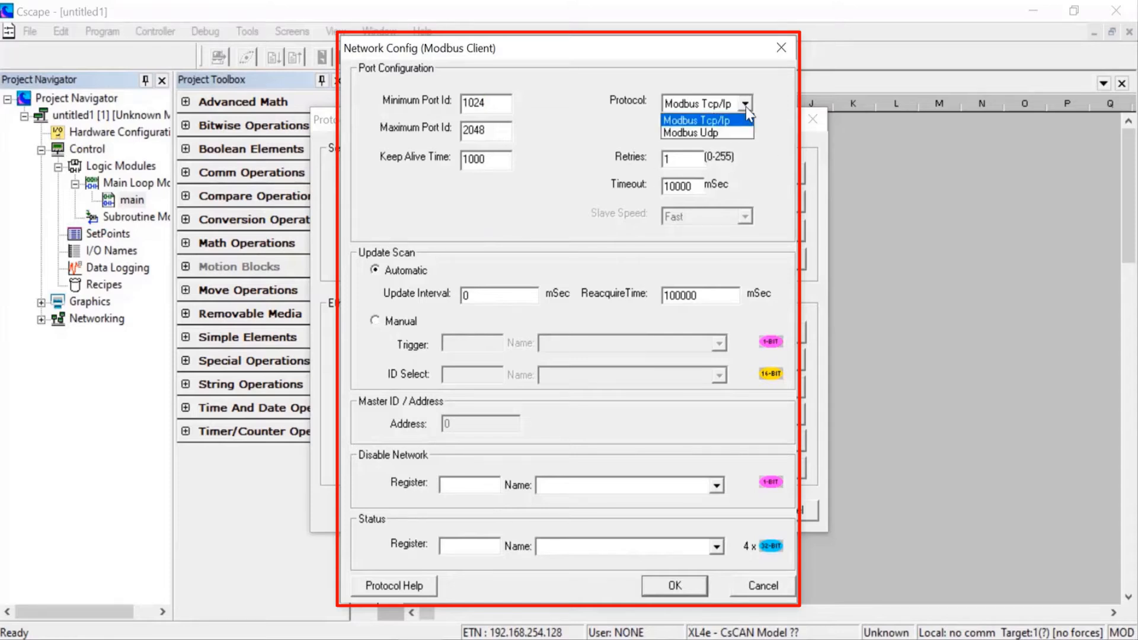
pyautogui.click(746, 106)
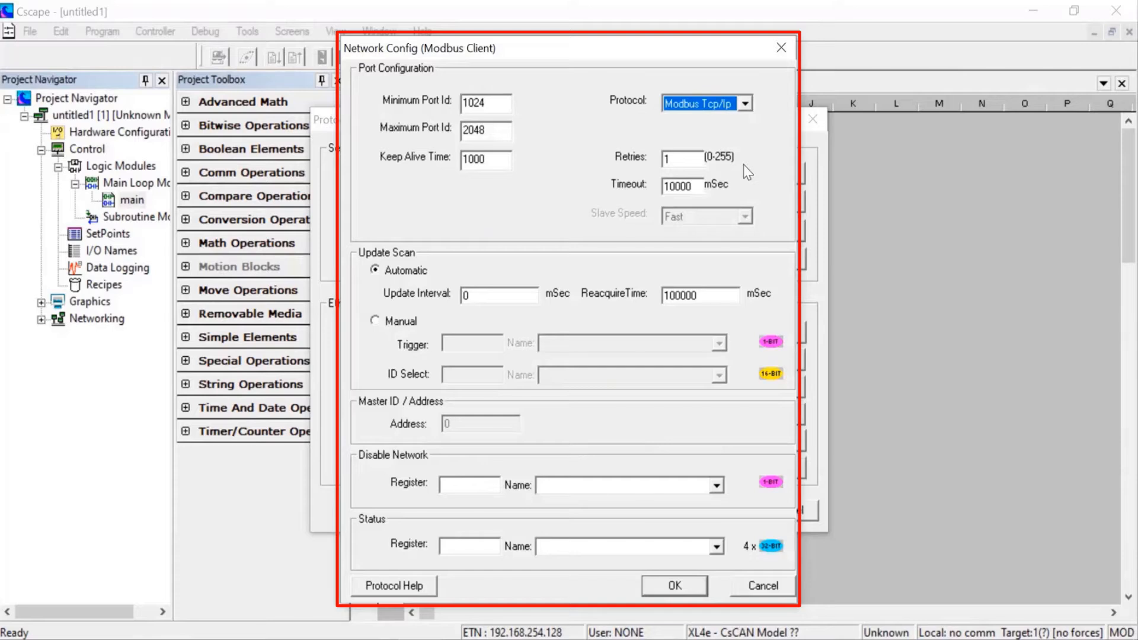
# Set the Modbus Client timeout to 1000 mSec, the reacquire time to 10000 mSec and the status register to R1000.
pyautogui.click(695, 188)
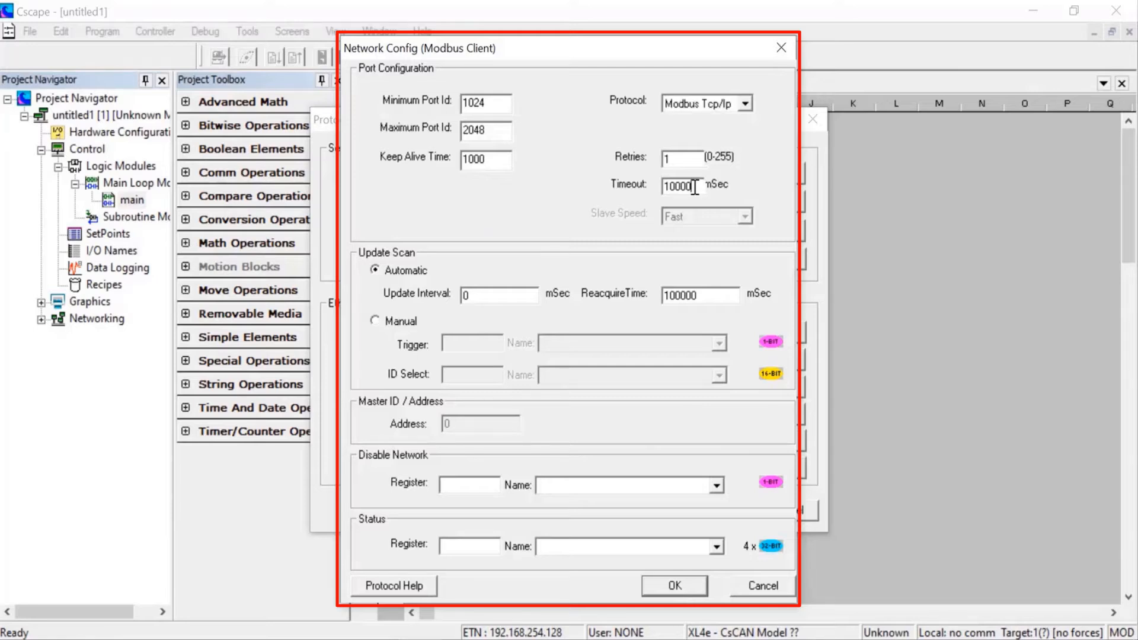
pyautogui.press('BackSpace')
pyautogui.click(705, 296)
pyautogui.press('BackSpace')
pyautogui.click(455, 547)
pyautogui.write('R1000')
# Read the Modbus TCP/IP protocol help on addressing modes, scan list setup and the network and device communication error tables, and close it.
pyautogui.click(404, 585)
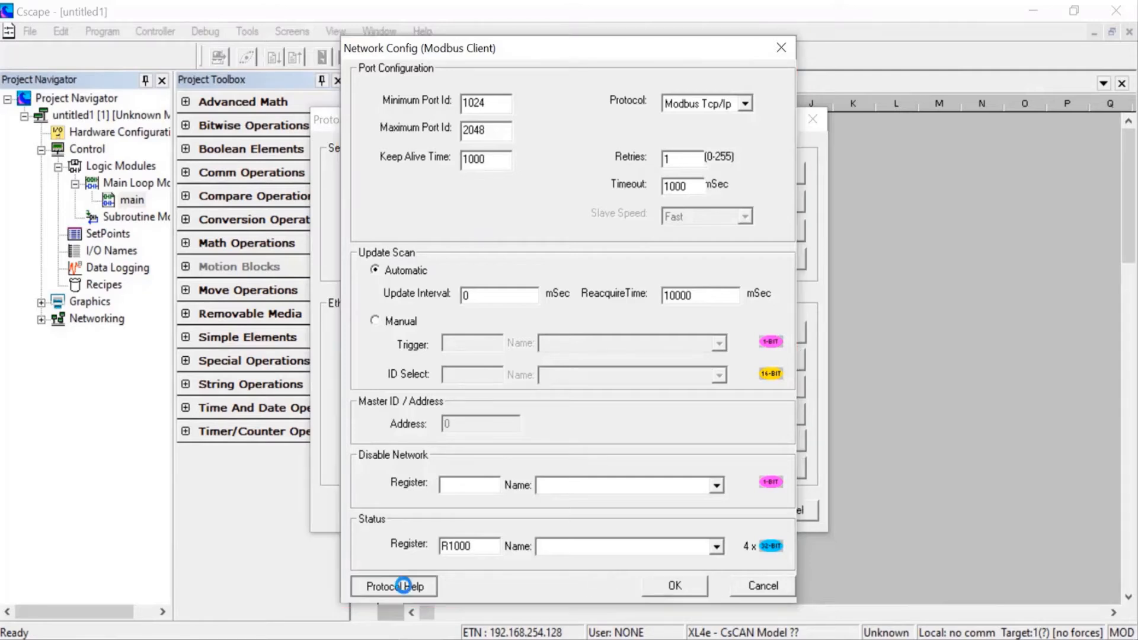
pyautogui.scroll(-7, 569, 239)
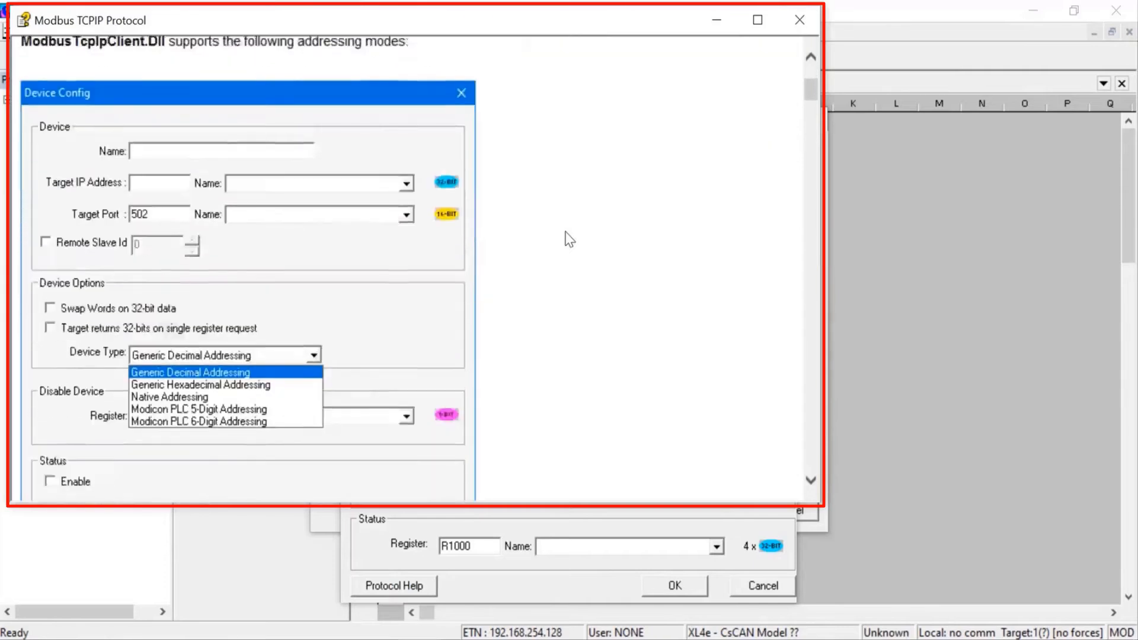
pyautogui.scroll(-6, 569, 239)
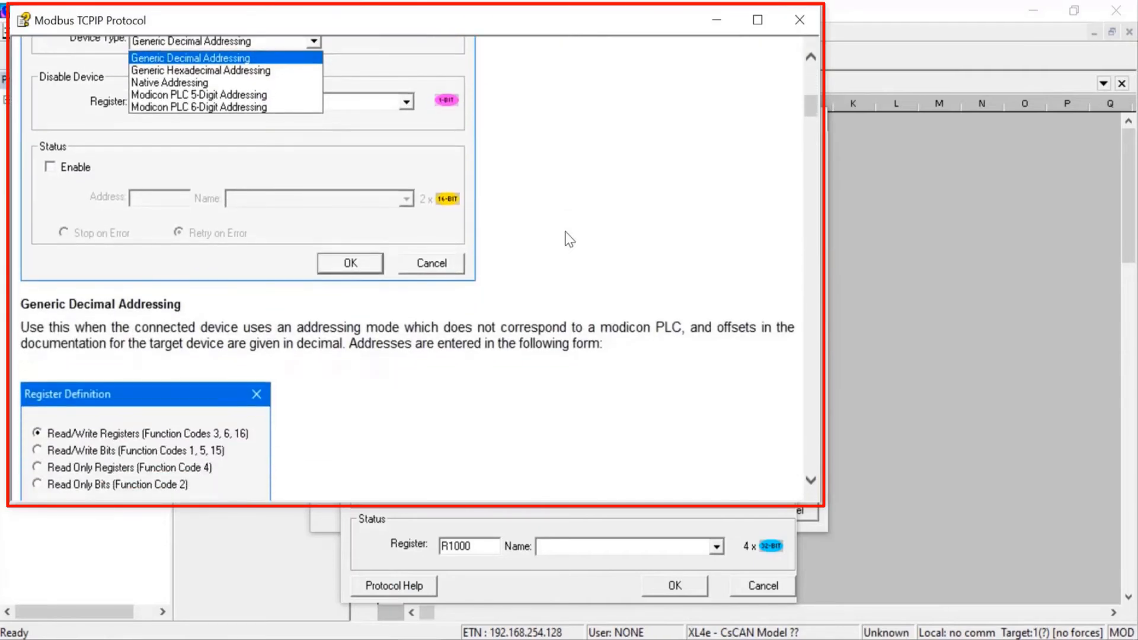
pyautogui.scroll(-20, 569, 238)
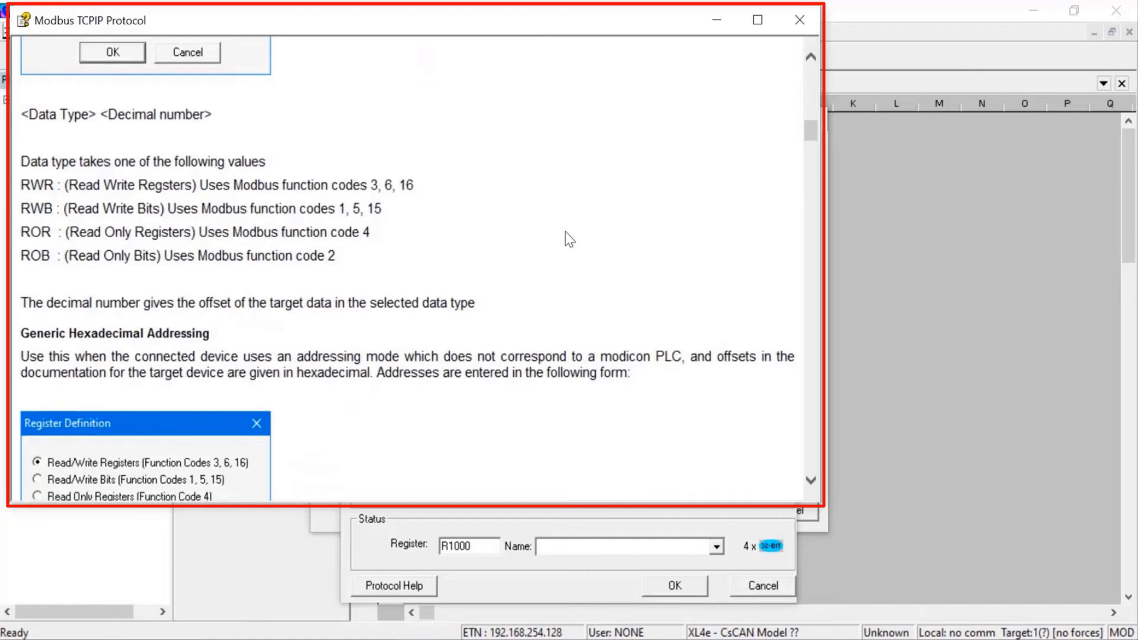
pyautogui.scroll(-15, 569, 239)
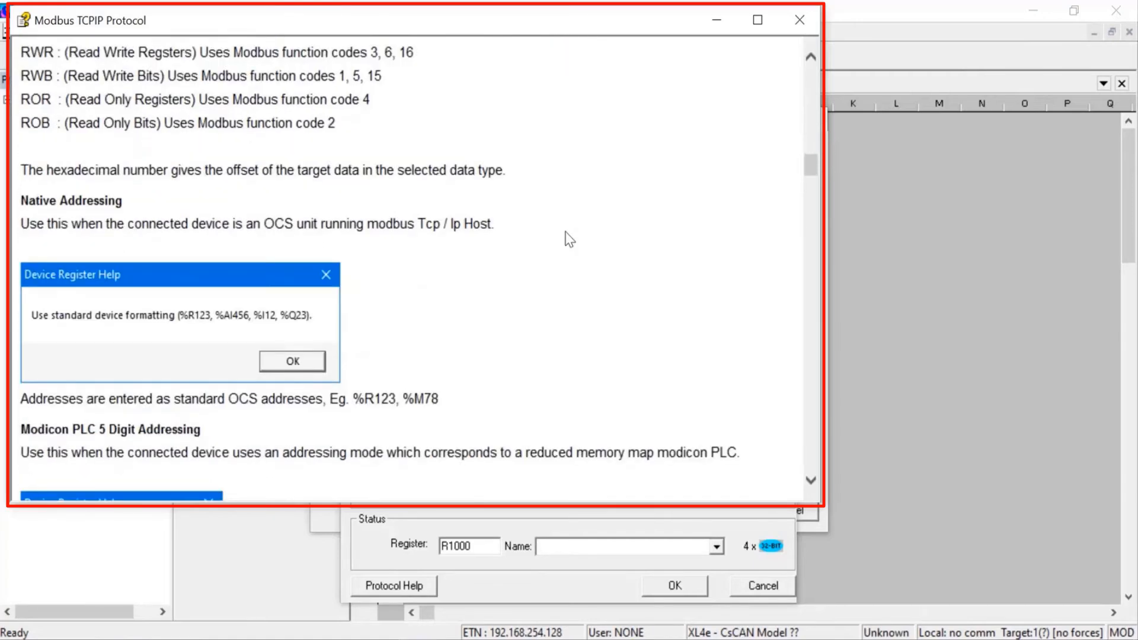
pyautogui.scroll(-15, 569, 238)
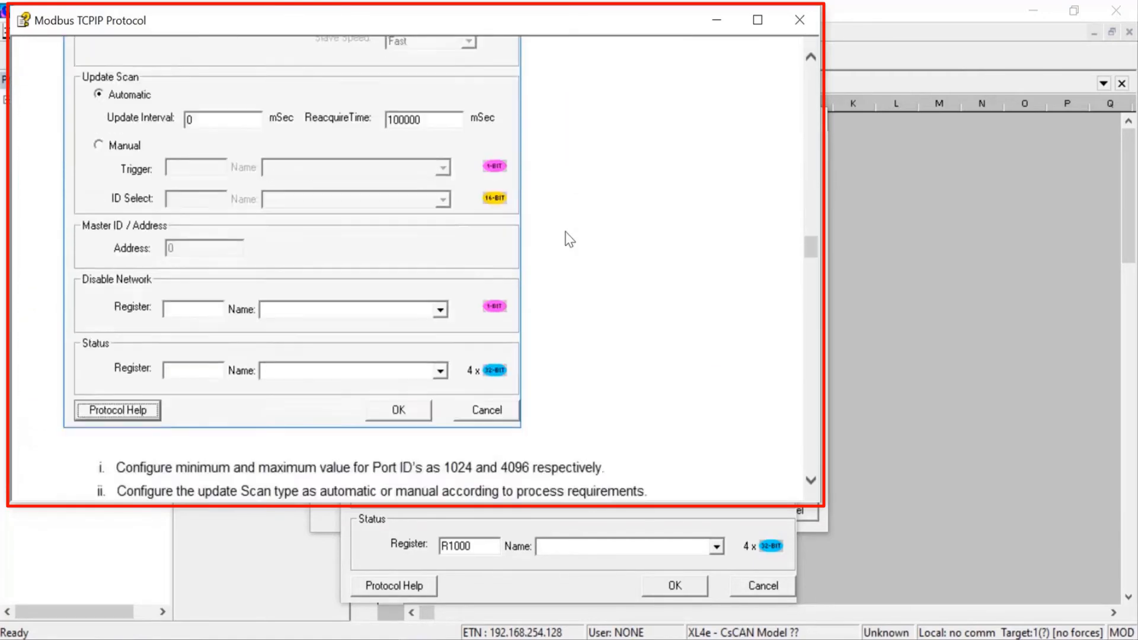
pyautogui.scroll(-15, 568, 232)
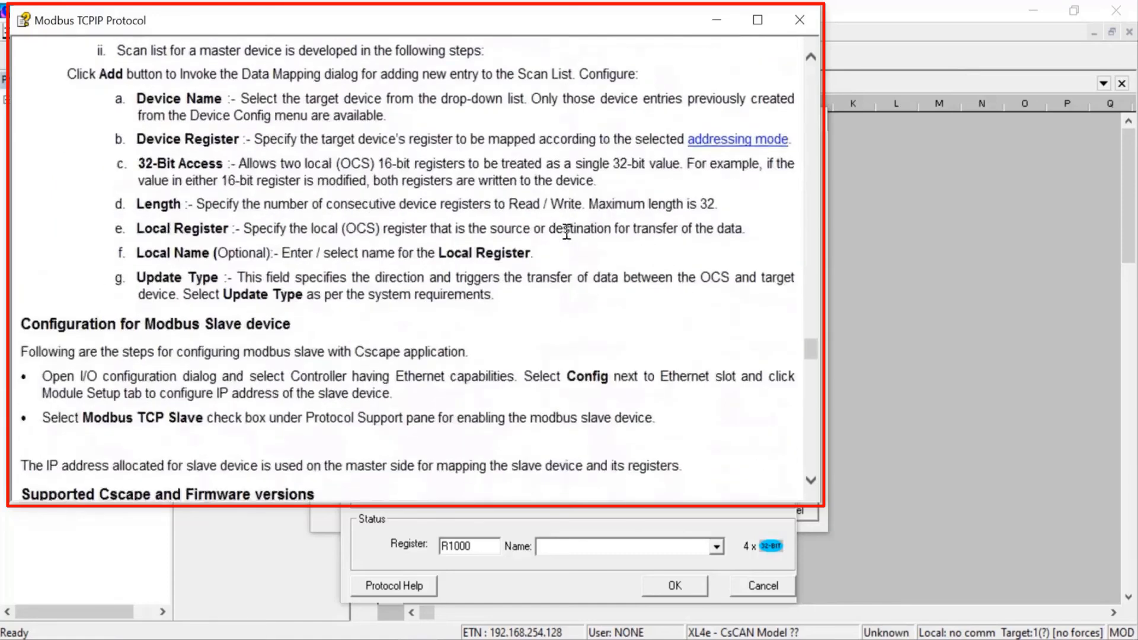
pyautogui.scroll(3, 569, 239)
pyautogui.scroll(-12, 567, 234)
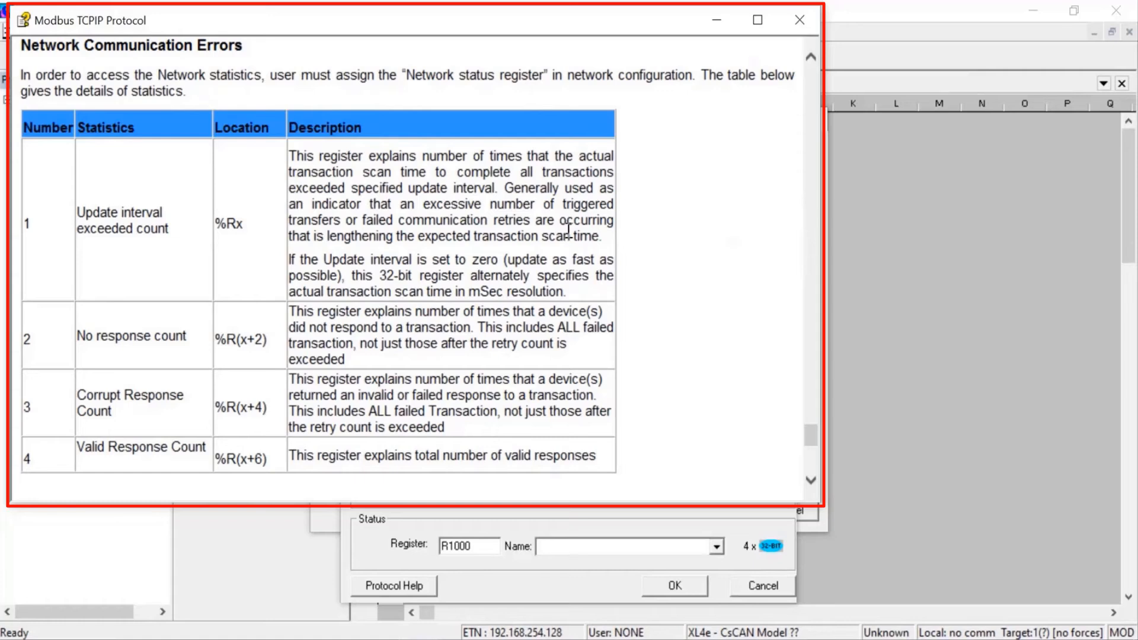
pyautogui.scroll(3, 566, 231)
pyautogui.scroll(-7, 527, 256)
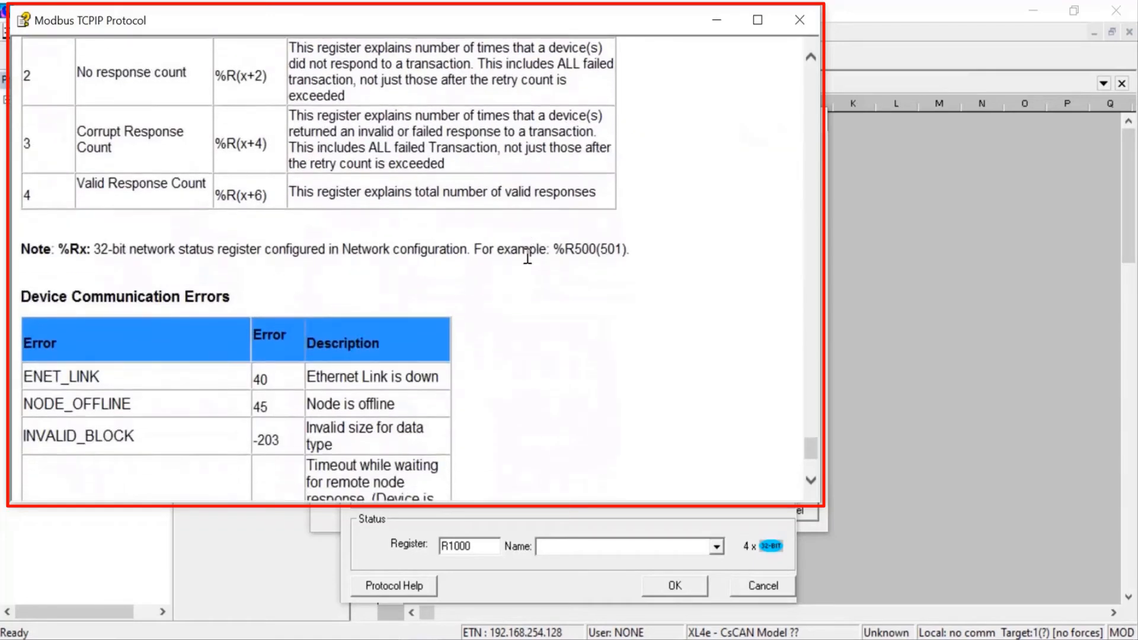
pyautogui.scroll(-6, 528, 257)
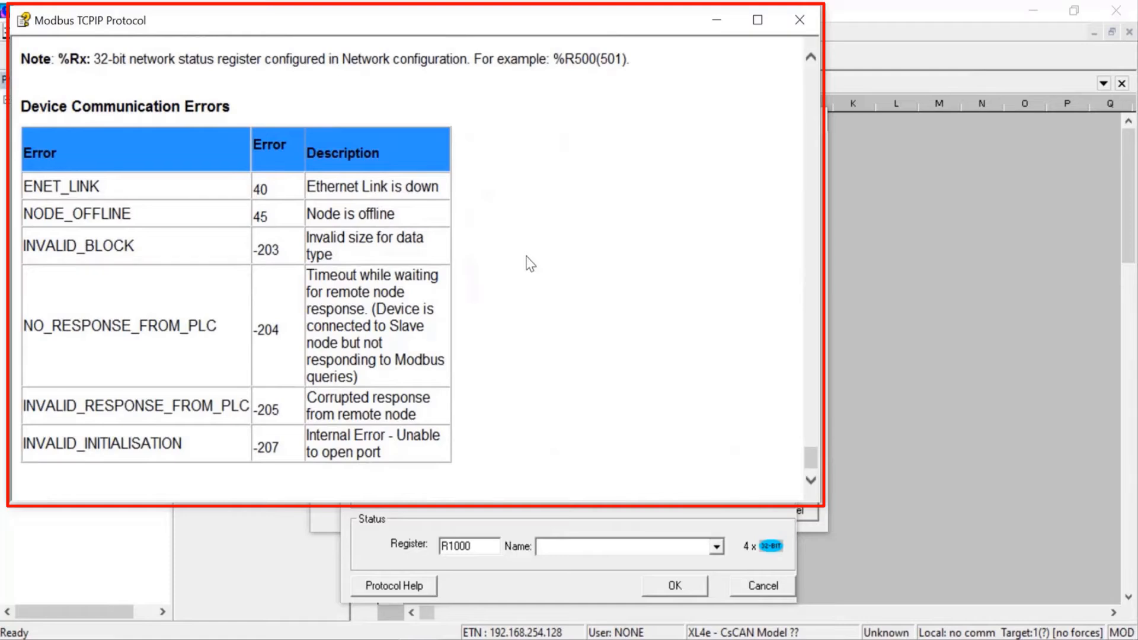
pyautogui.click(800, 19)
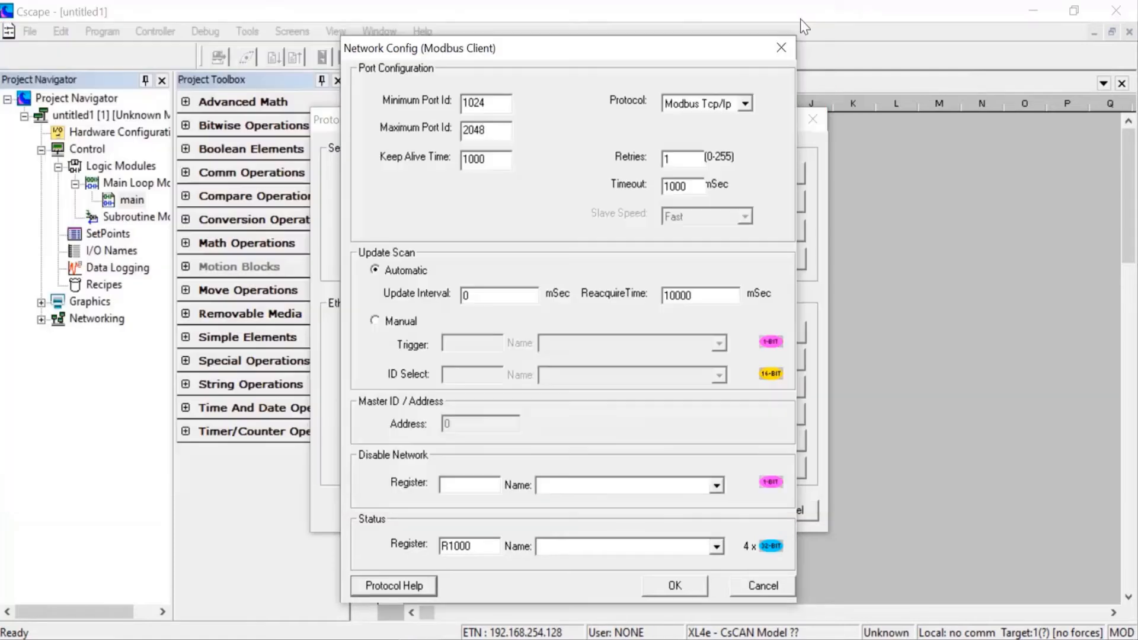
# Accept the network settings and add a Modbus Client device named Dev1 with its target IP address in register R2000.
pyautogui.click(676, 585)
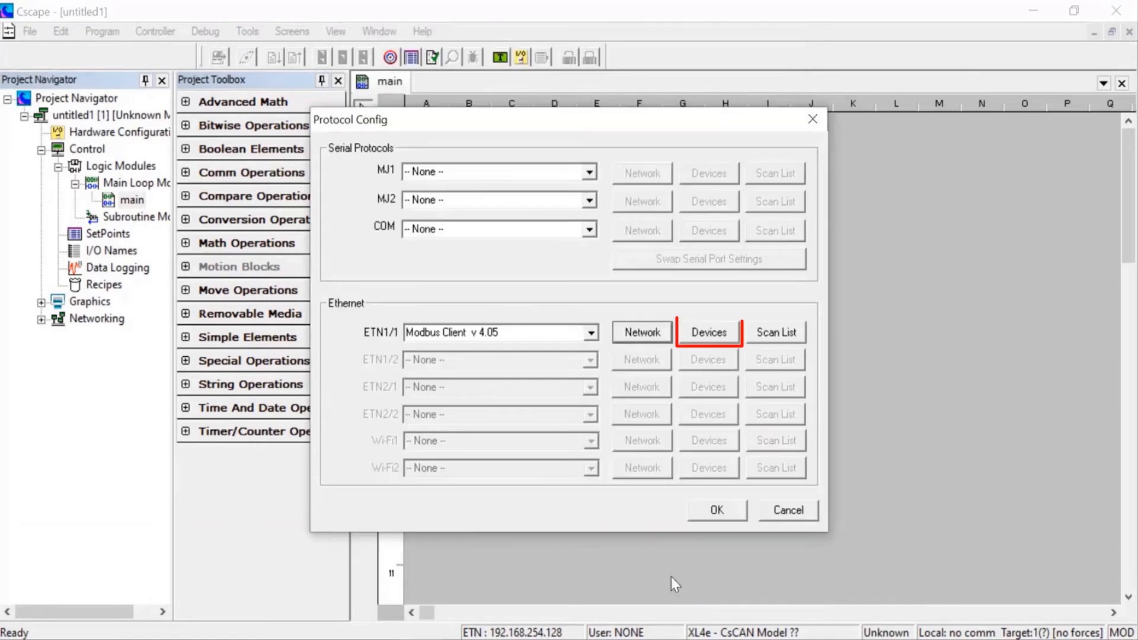
pyautogui.click(707, 333)
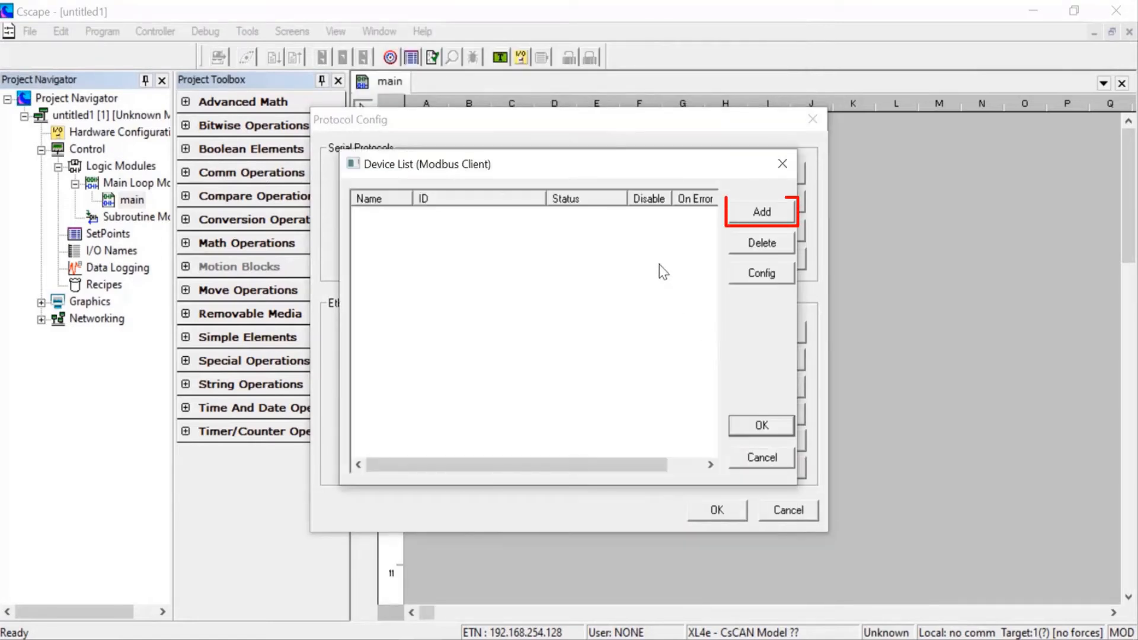
pyautogui.click(763, 212)
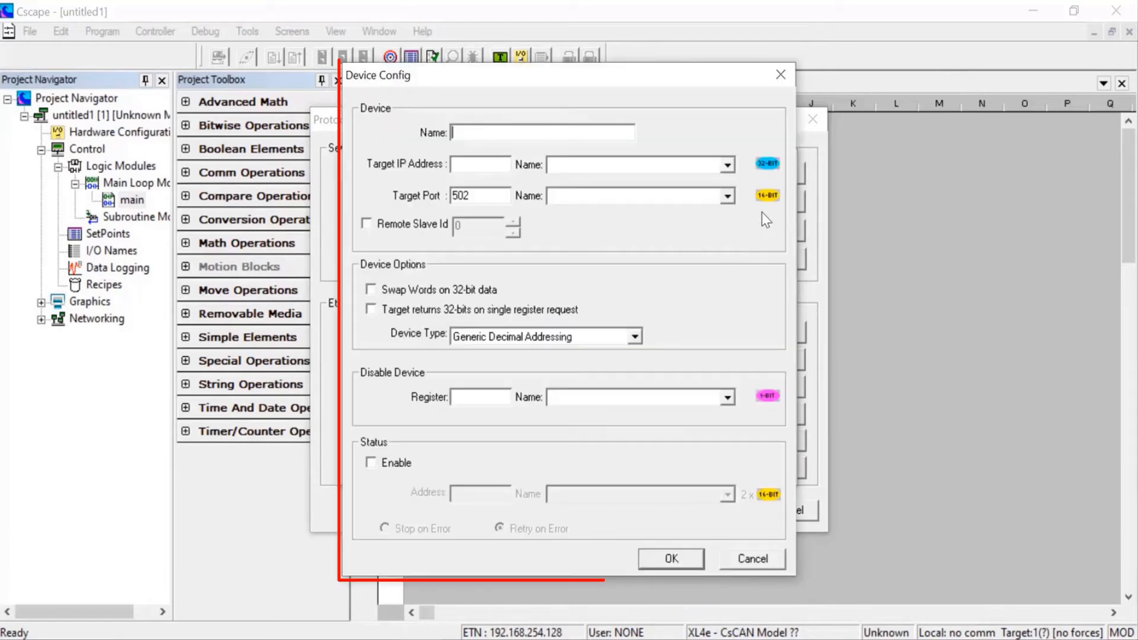
pyautogui.write('Dev1')
pyautogui.press('Tab')
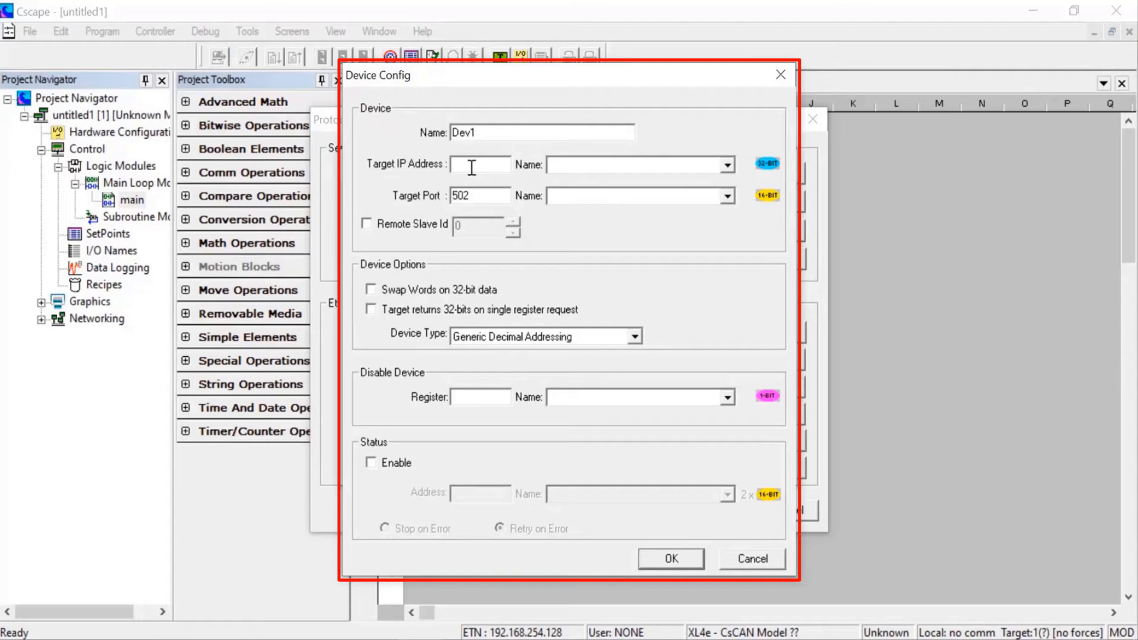
pyautogui.write('R2000')
# Keep Generic Decimal Addressing for Dev1, enable its status at address R1008, and accept the device and the device list.
pyautogui.click(635, 337)
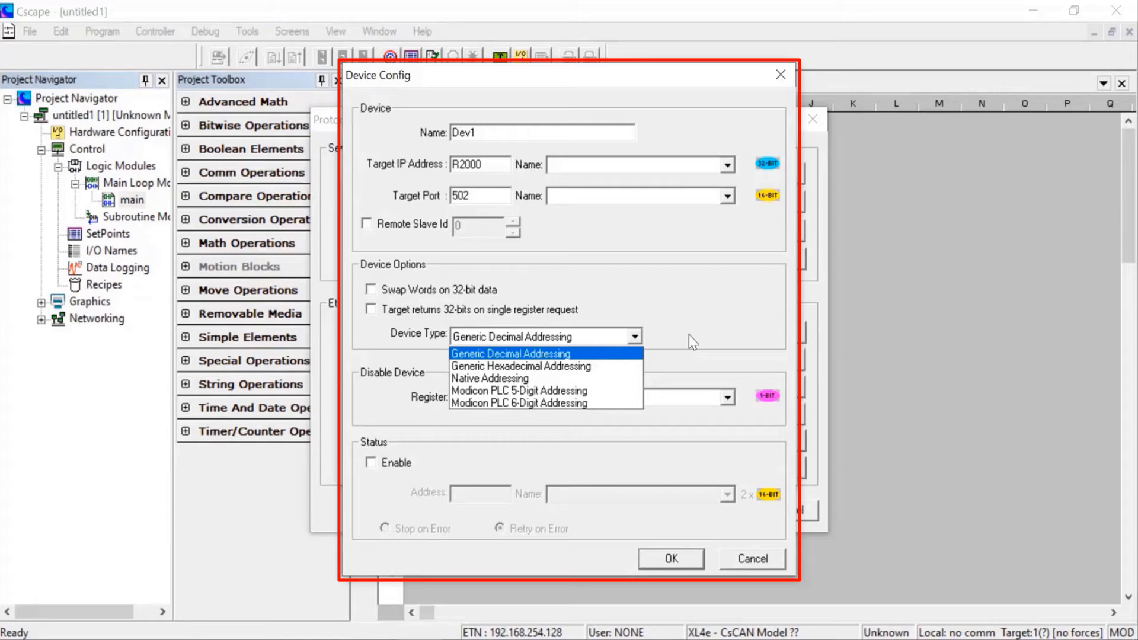
pyautogui.click(403, 420)
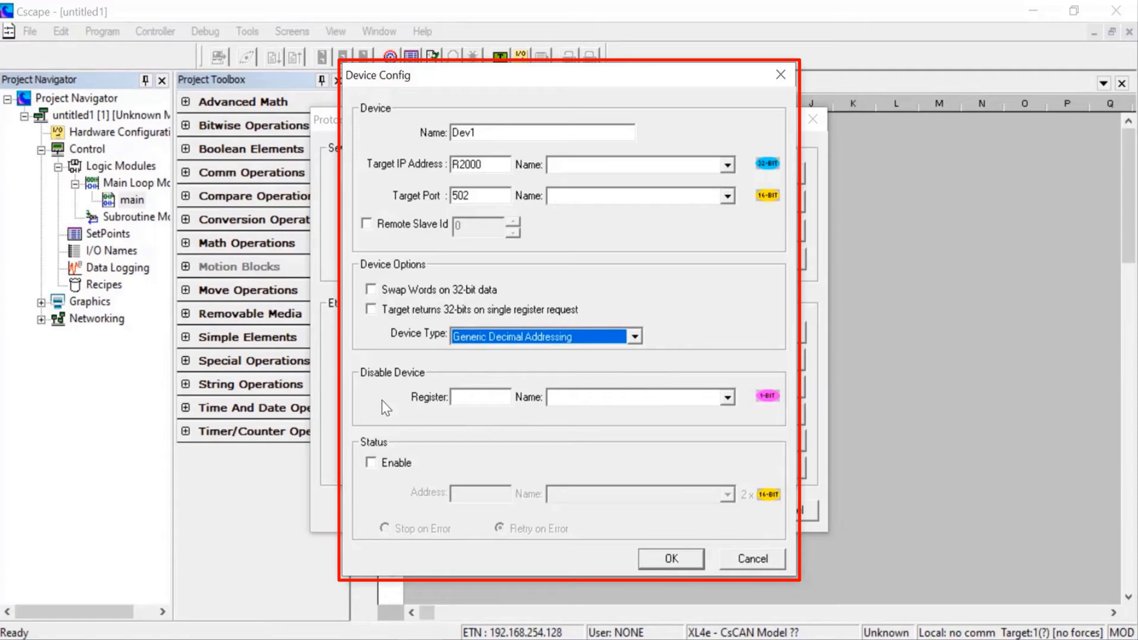
pyautogui.click(372, 463)
pyautogui.click(459, 494)
pyautogui.write('R')
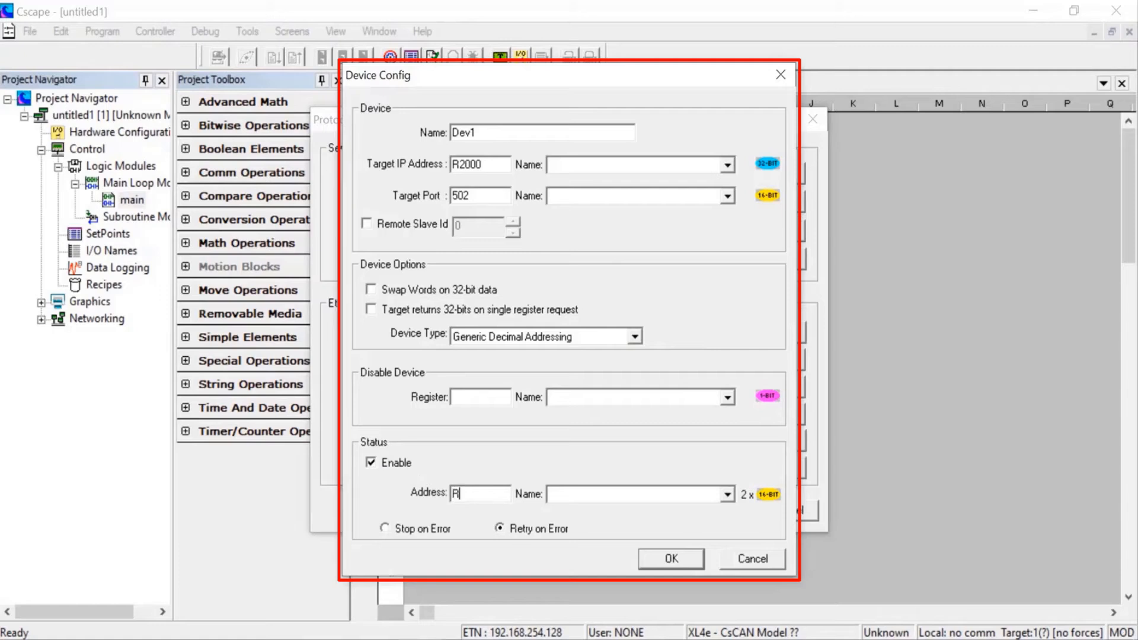
pyautogui.write('1008')
pyautogui.click(676, 559)
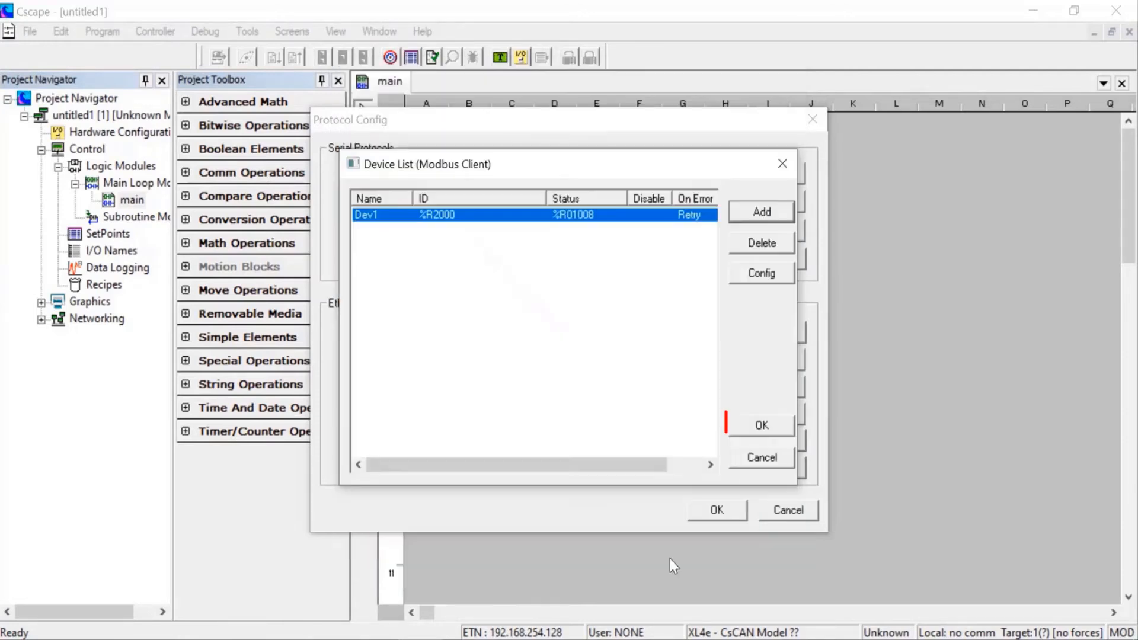
pyautogui.click(765, 426)
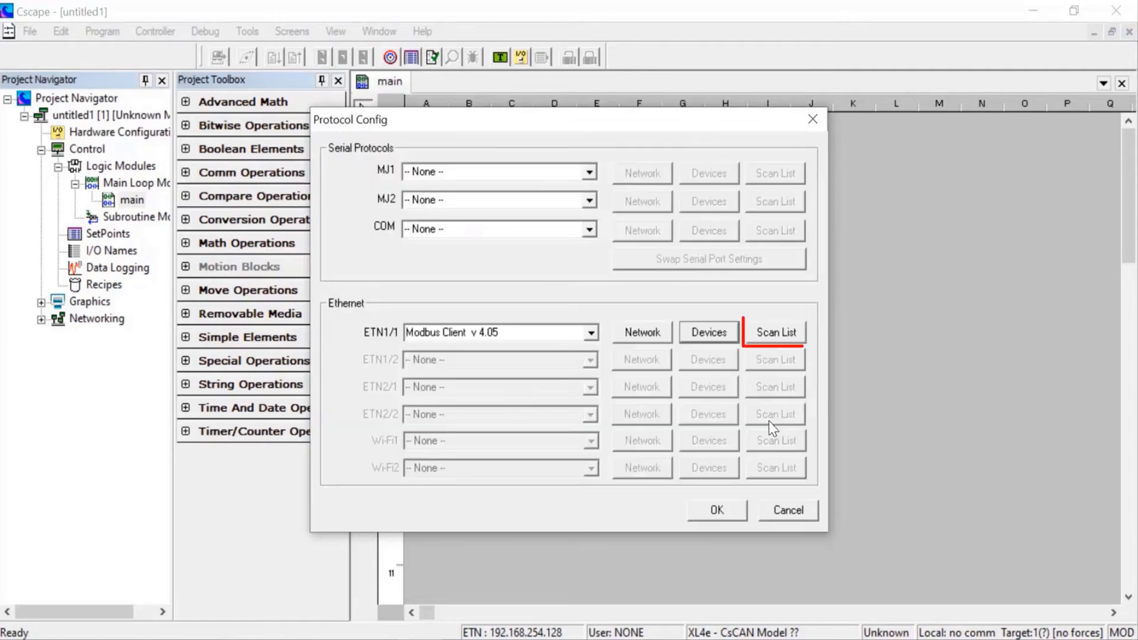
# Start a new data mapping in the ETN1/1 scan list for Dev1 and enter 3006 as the device register.
pyautogui.click(774, 337)
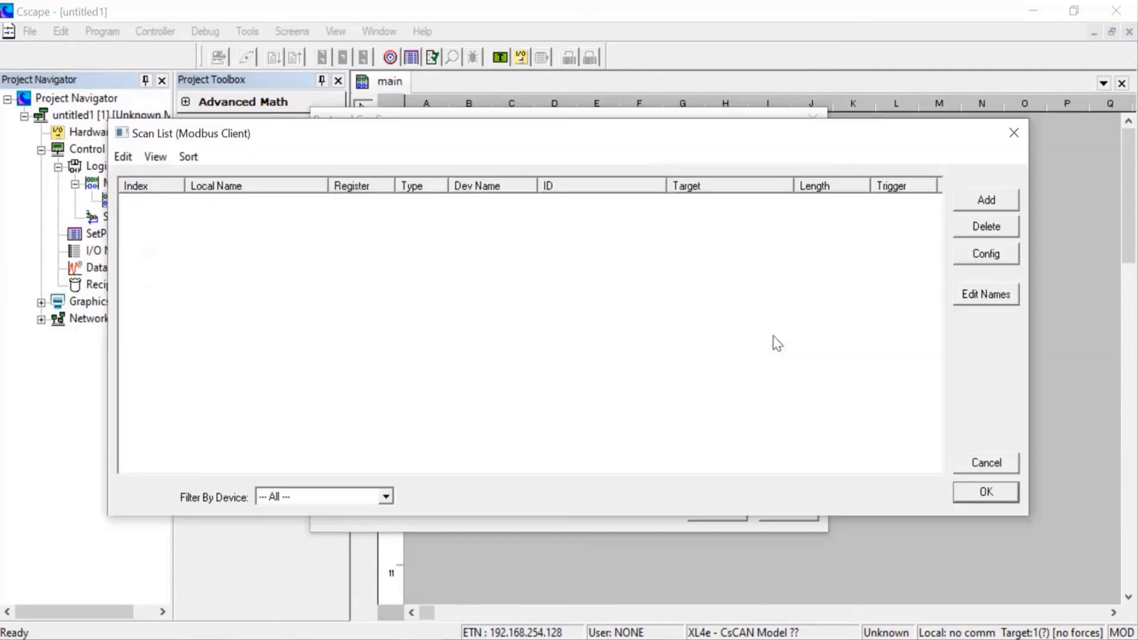
pyautogui.click(996, 203)
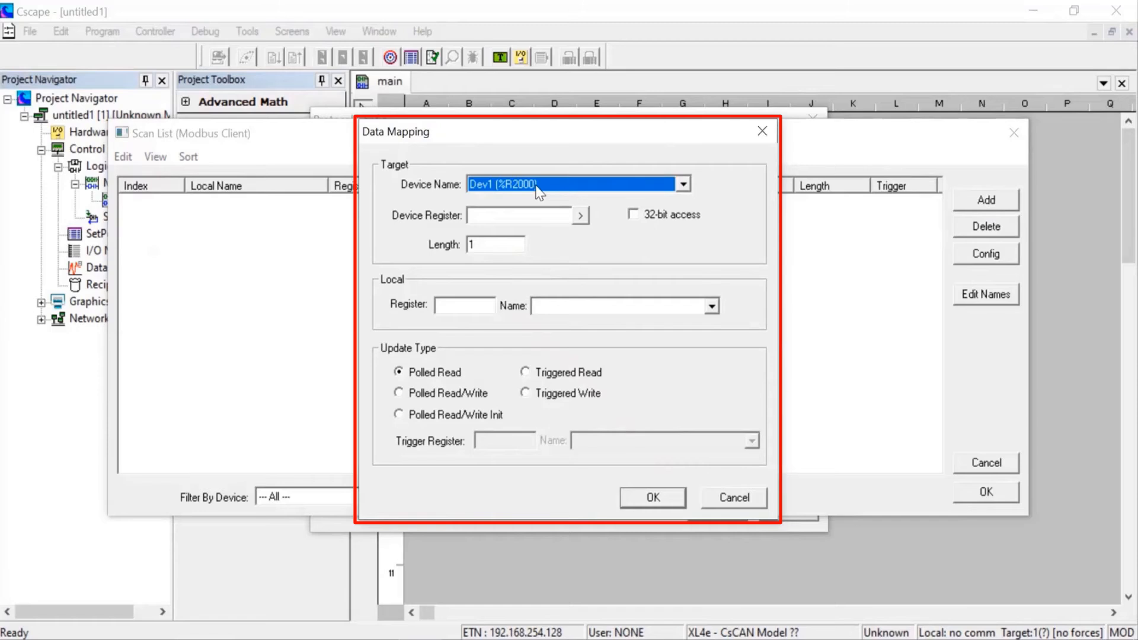
pyautogui.click(683, 185)
pyautogui.click(682, 185)
pyautogui.click(486, 217)
pyautogui.write('3')
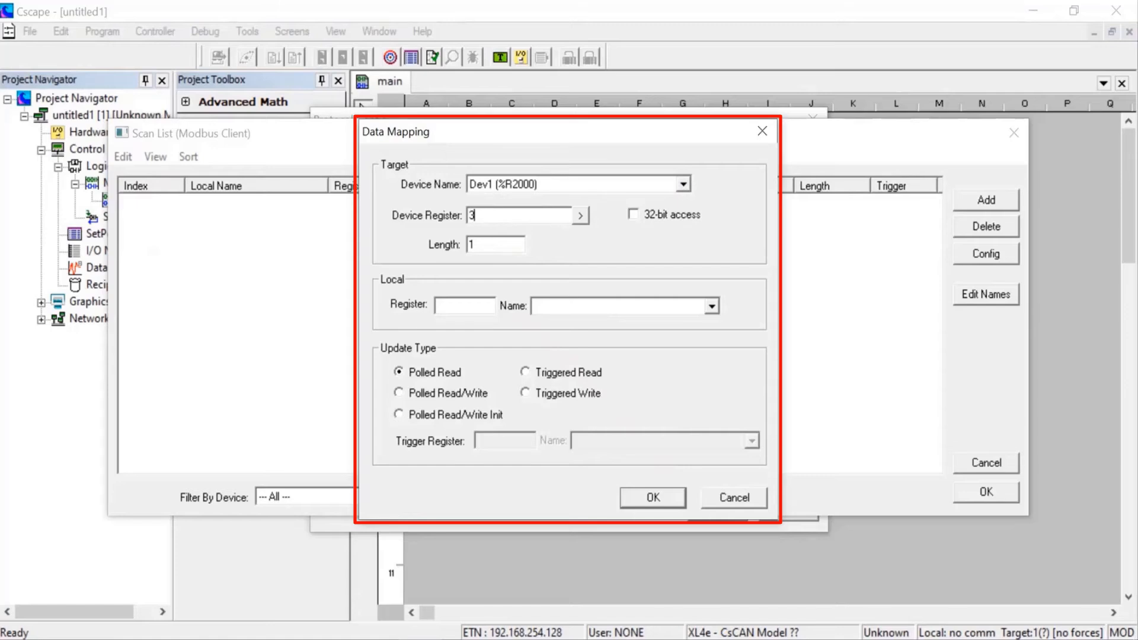
pyautogui.write('006')
# Define the device register as a Read/Write Registers type (Function Codes 3, 6, 16) with register address 3006.
pyautogui.click(580, 218)
pyautogui.click(604, 370)
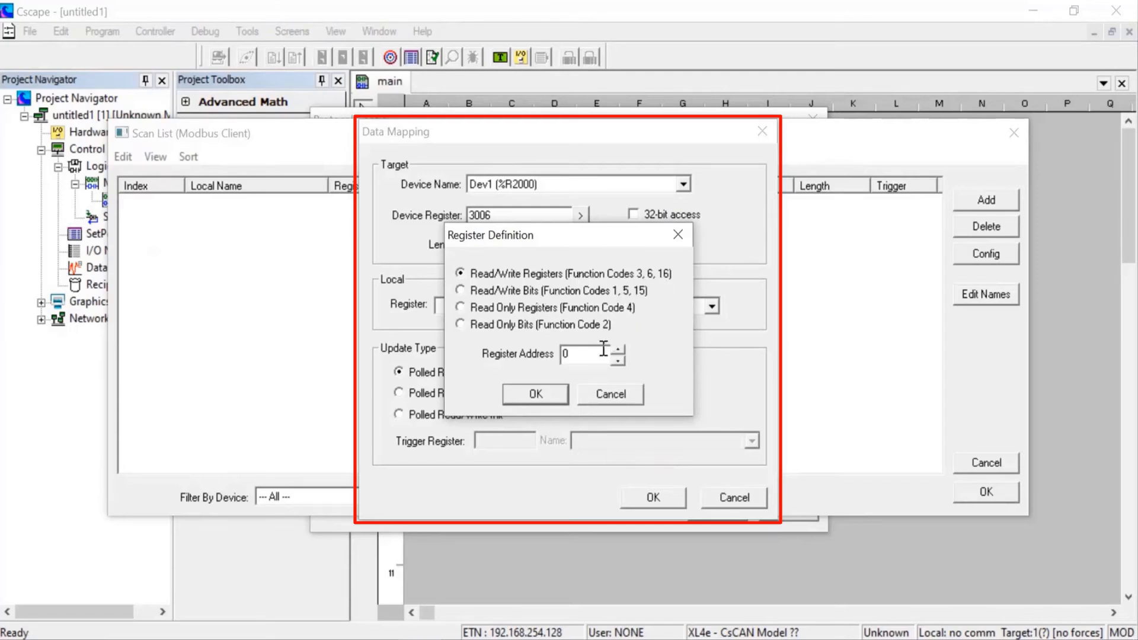
pyautogui.click(579, 354)
pyautogui.press('BackSpace')
pyautogui.write('3006')
pyautogui.click(537, 394)
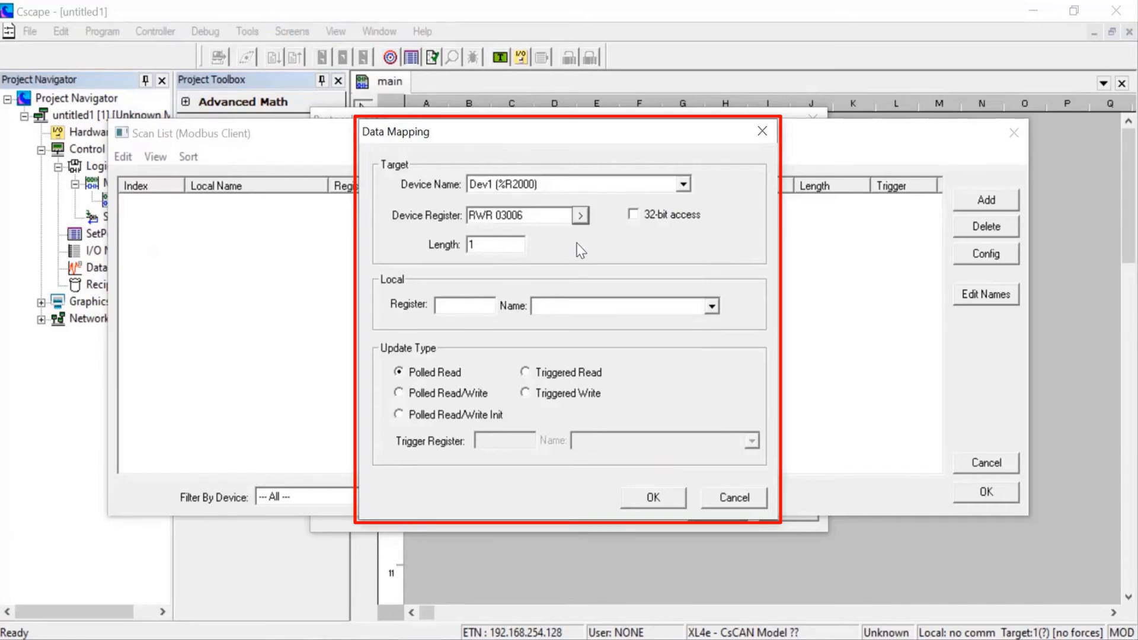
# Map the target register to local register R4000 as a Polled Read and accept the mapping and the scan list.
pyautogui.click(452, 307)
pyautogui.write('R4')
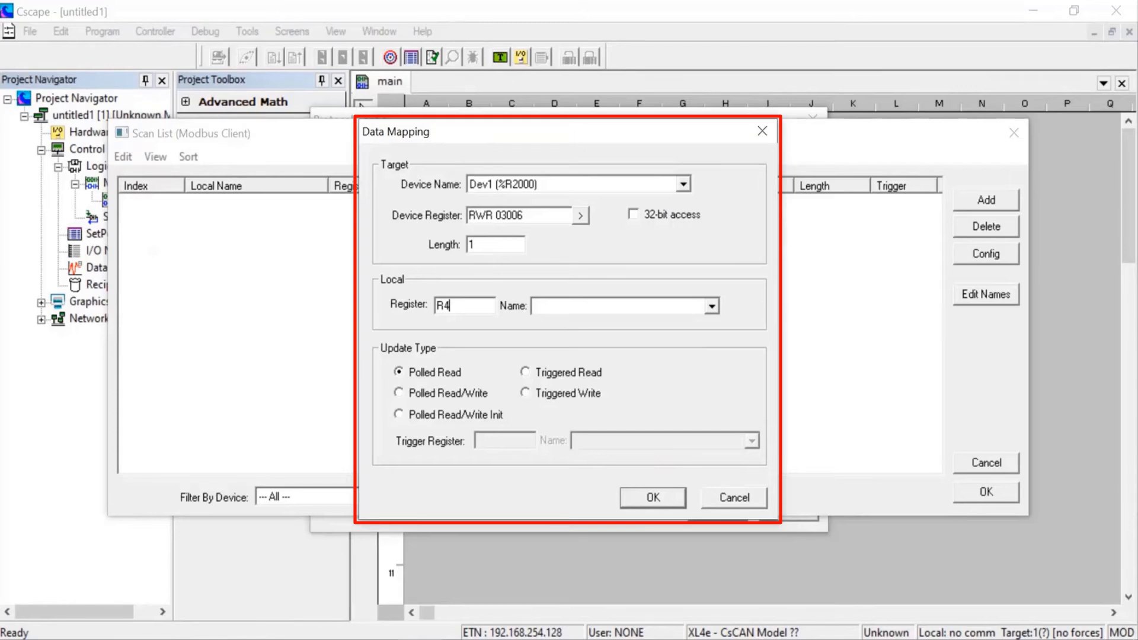
pyautogui.write('000')
pyautogui.click(653, 498)
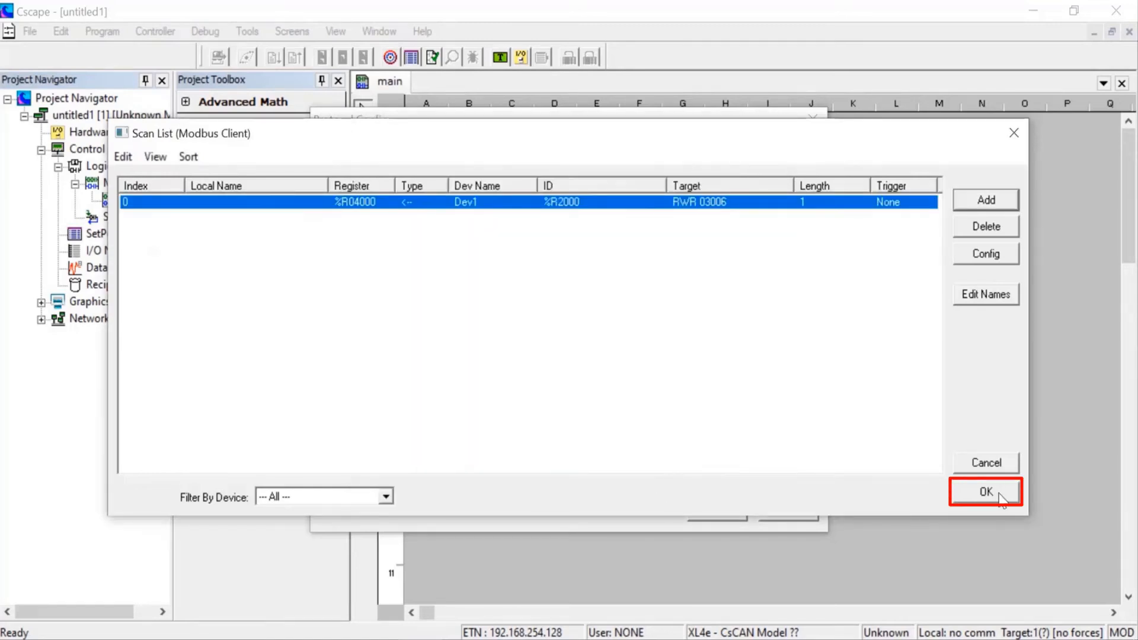
pyautogui.click(987, 492)
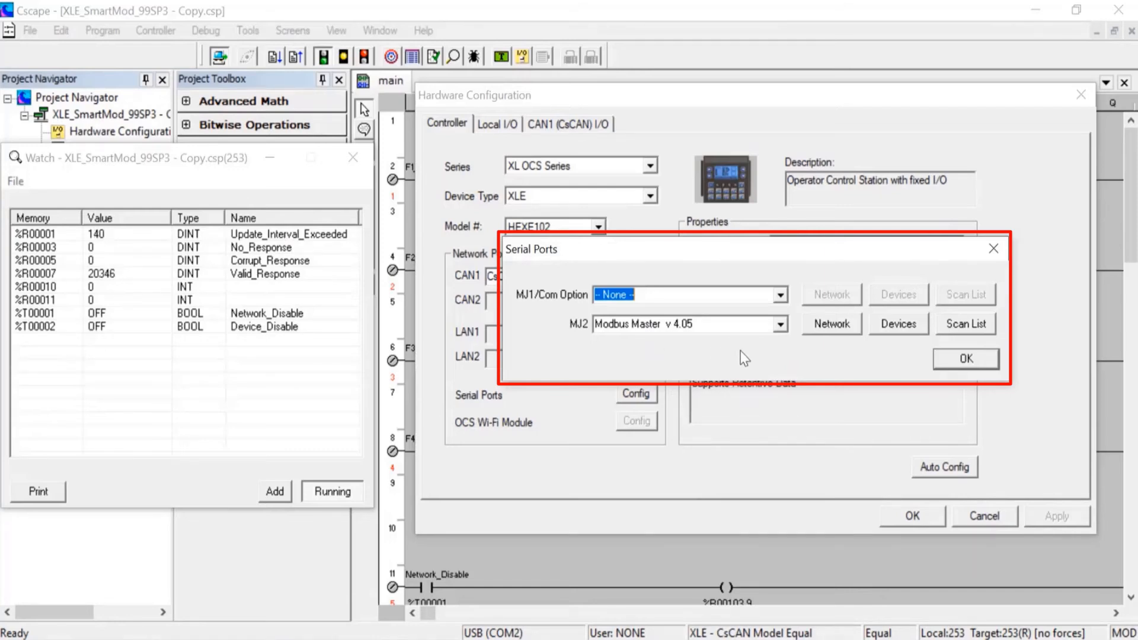
# Review the MJ2 Modbus Master network settings and the he359 device's status and disable registers, and close the hardware configuration.
pyautogui.click(824, 325)
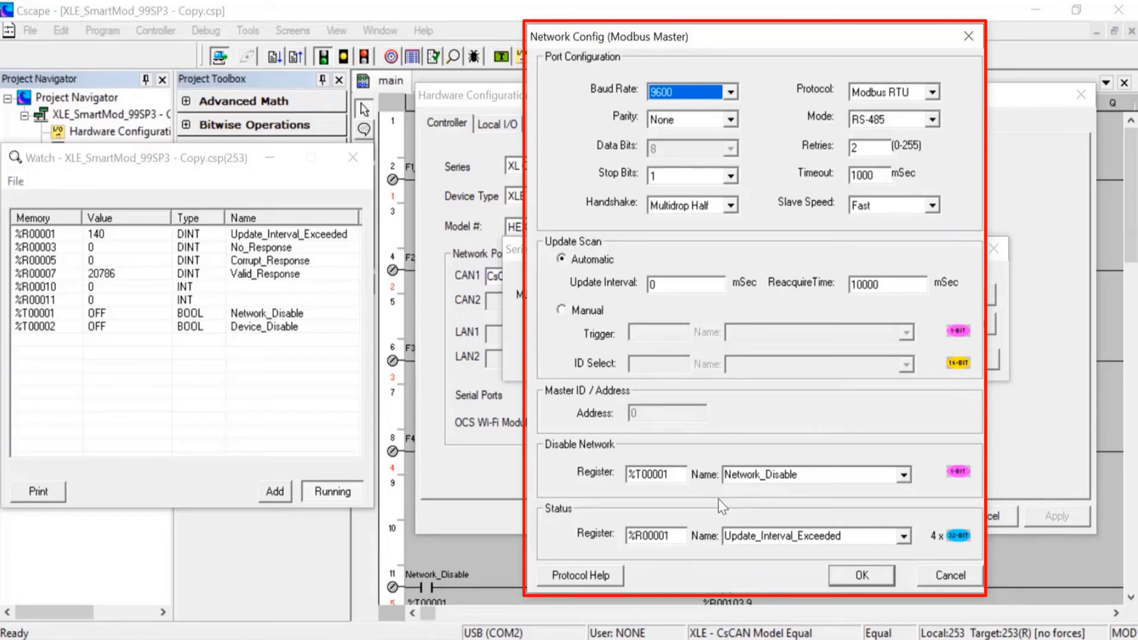
pyautogui.click(880, 576)
pyautogui.click(908, 327)
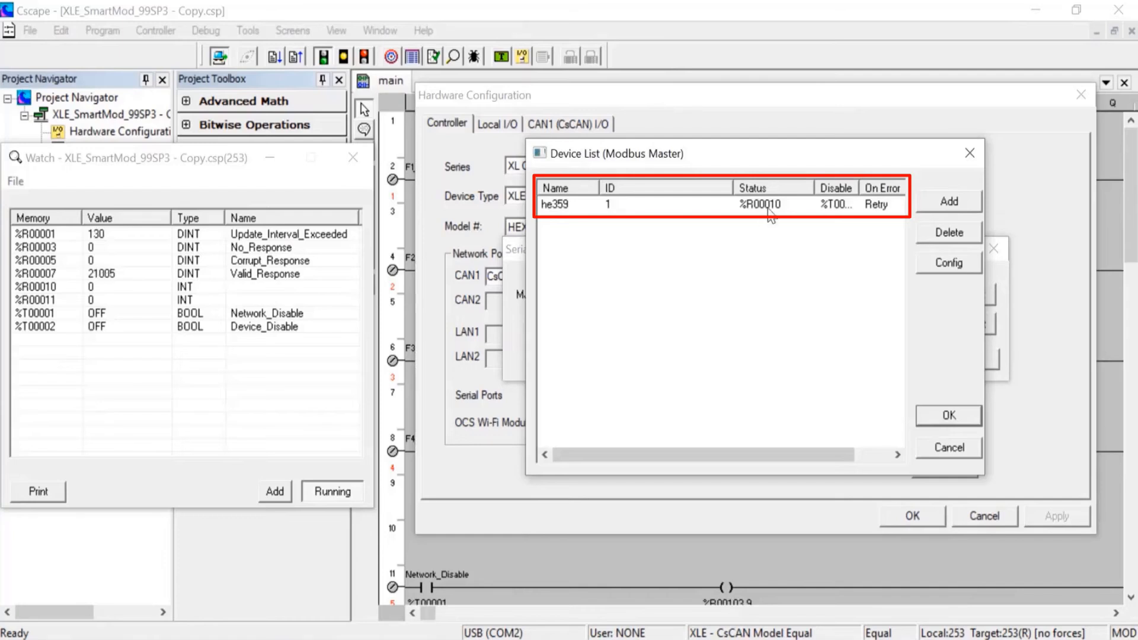
pyautogui.doubleClick(765, 205)
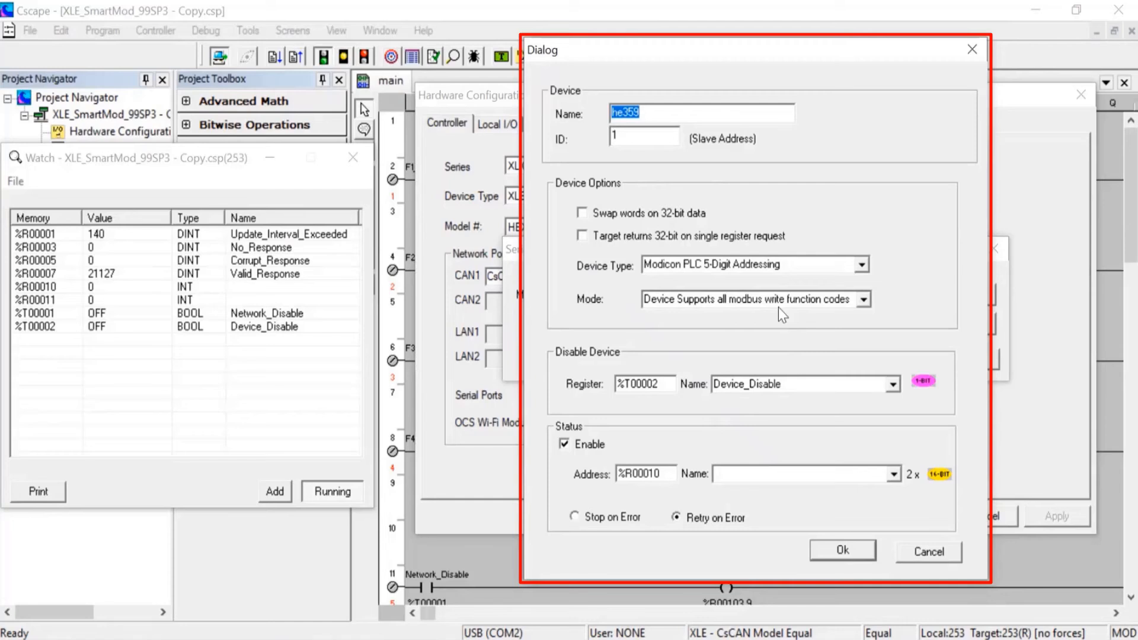
pyautogui.click(847, 549)
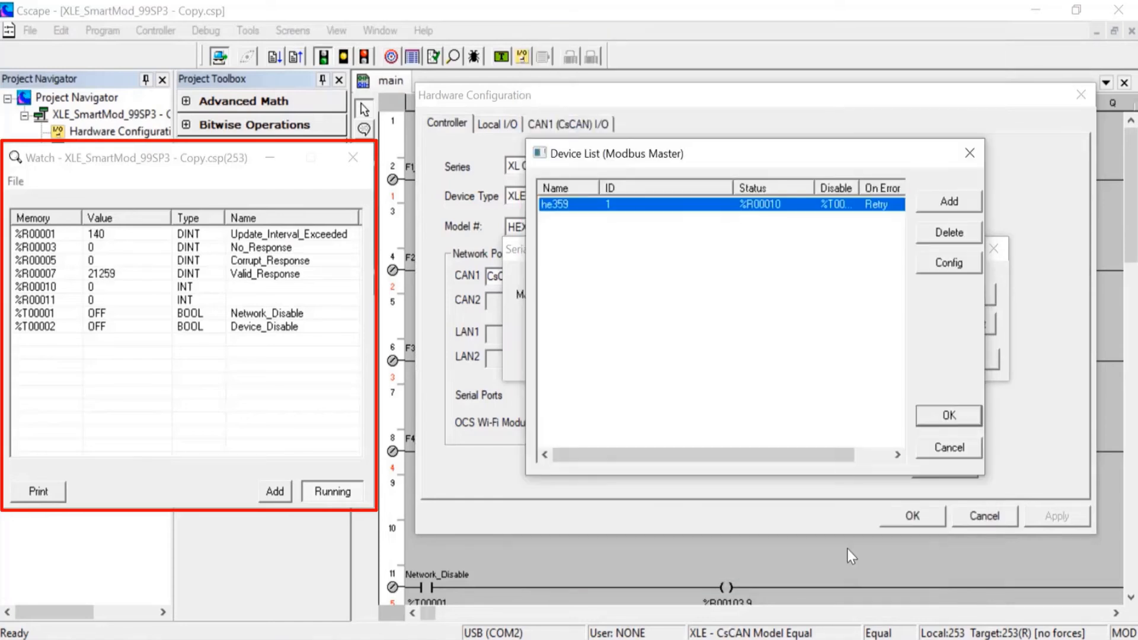
pyautogui.click(962, 414)
pyautogui.click(966, 358)
pyautogui.click(920, 515)
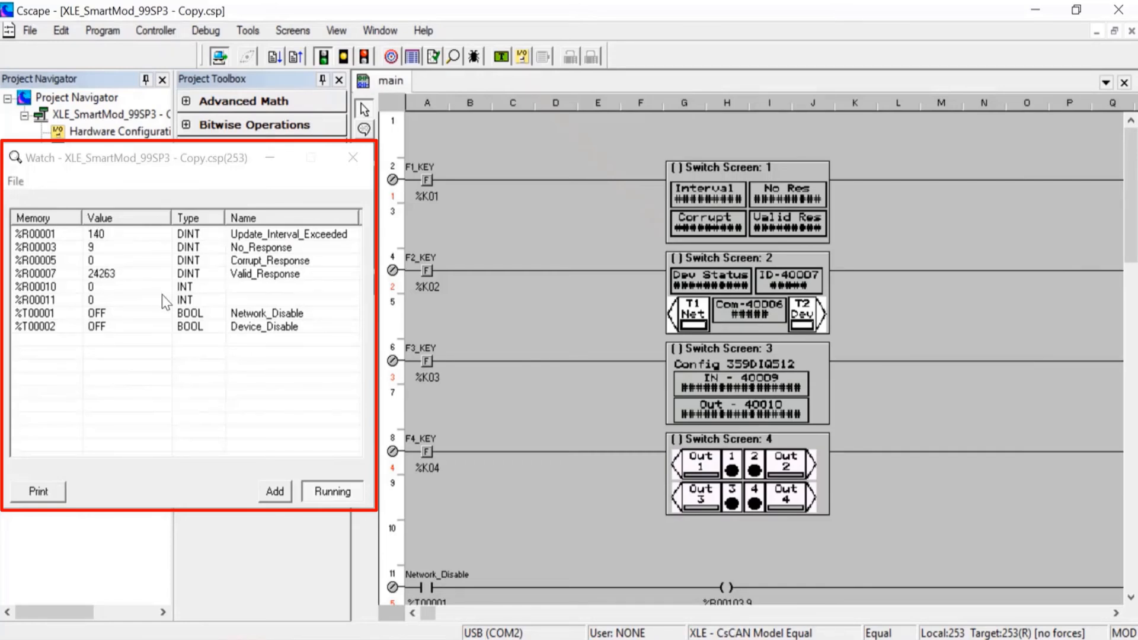
# Switch the Network_Disable bit %T00001 on and back off in the watch window.
pyautogui.doubleClick(115, 314)
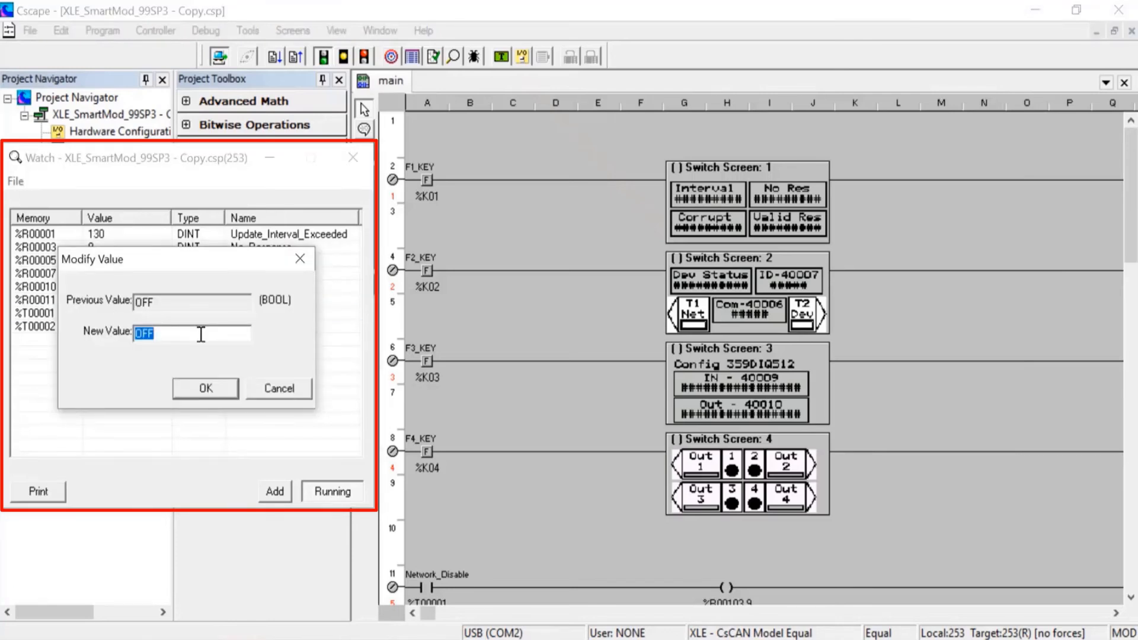
pyautogui.write('on')
pyautogui.press('Return')
pyautogui.doubleClick(126, 315)
pyautogui.write('off')
pyautogui.press('Return')
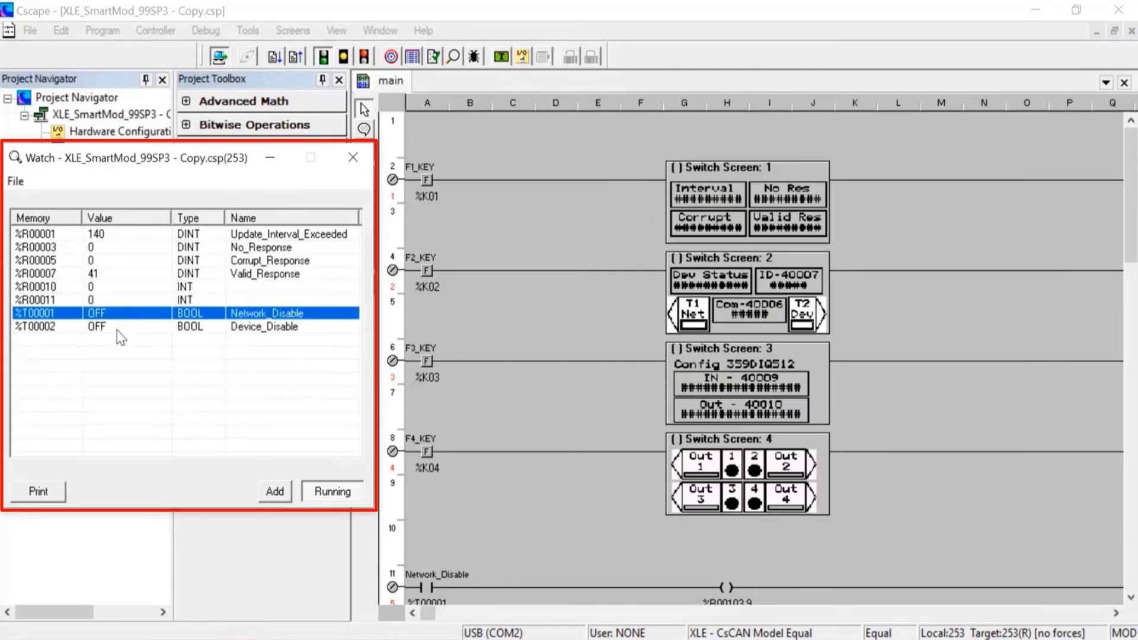
# Switch the Device_Disable bit %T00002 on and back off in the watch window.
pyautogui.doubleClick(113, 325)
pyautogui.write('on')
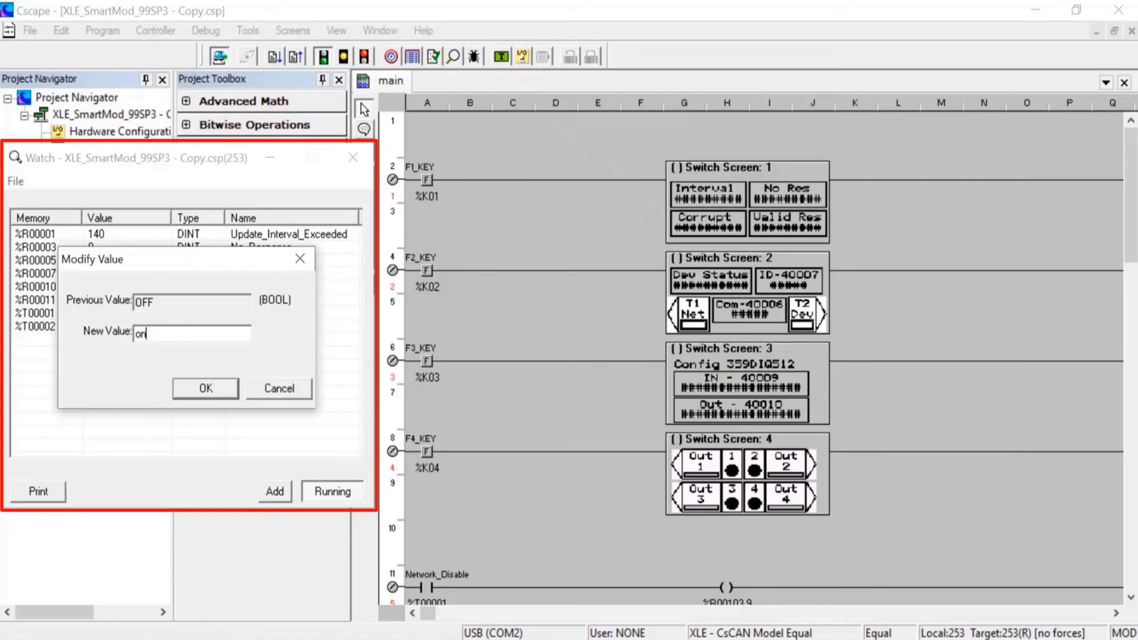
pyautogui.press('Return')
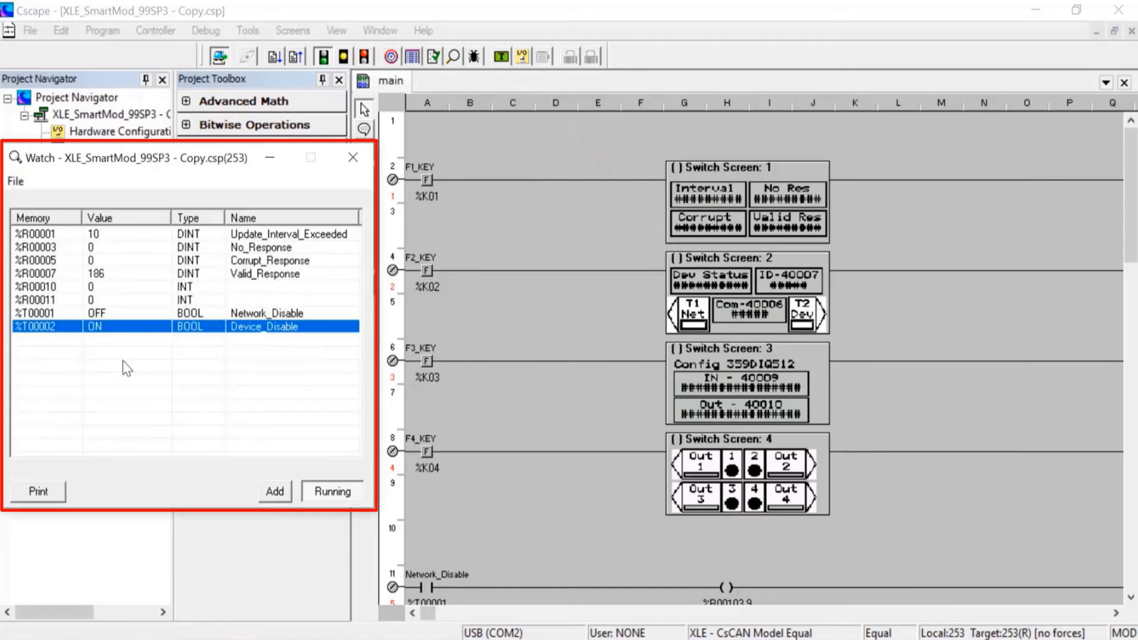
pyautogui.doubleClick(116, 326)
pyautogui.write('off')
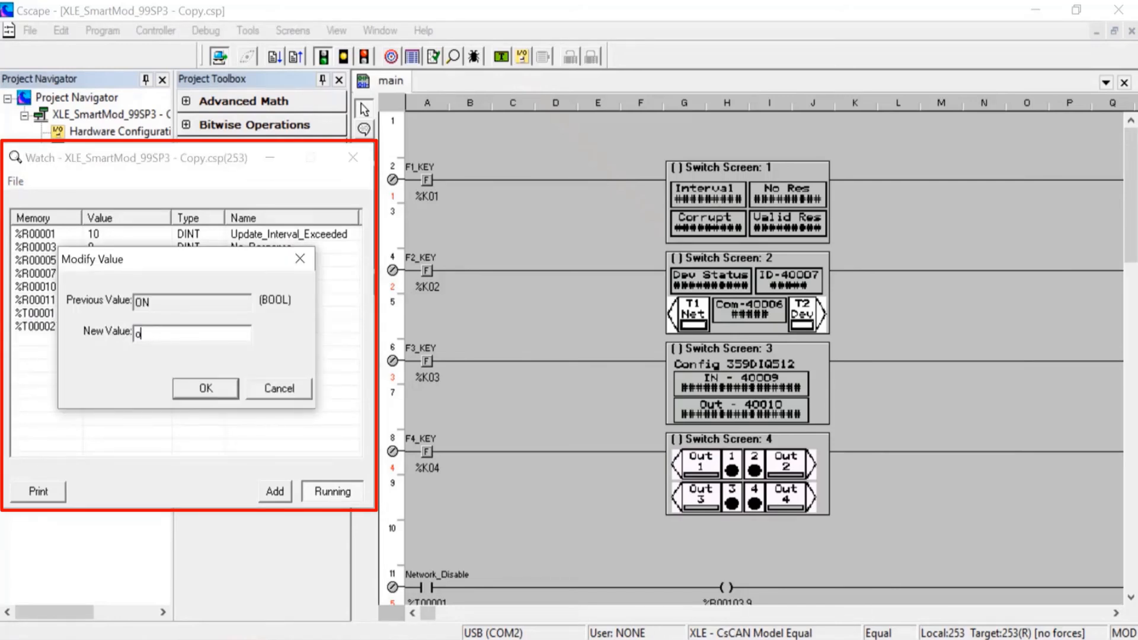